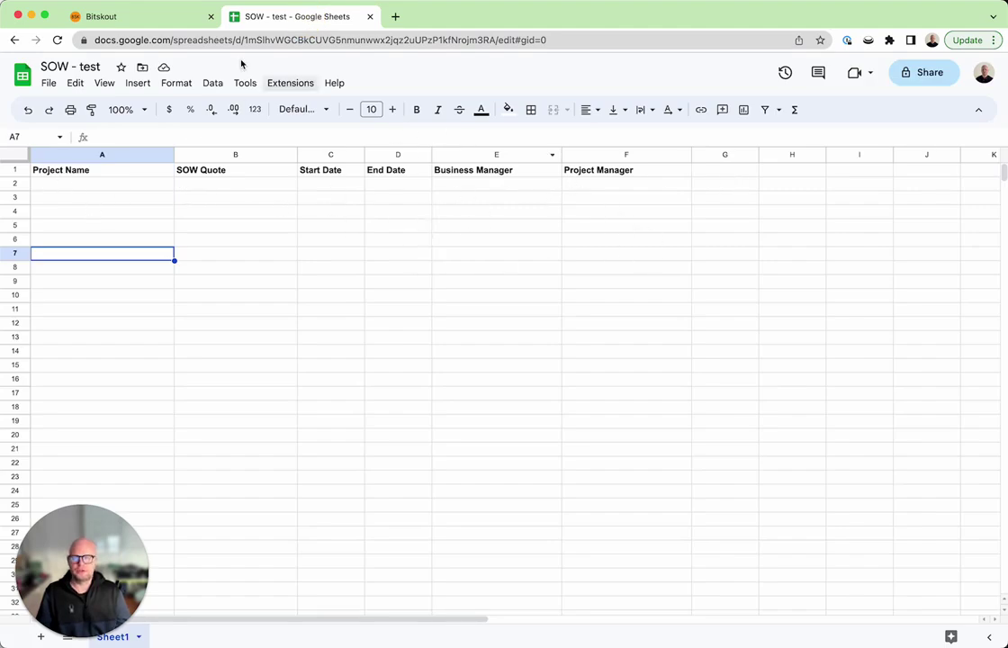
- Switch to Bitskout and start creating a new Extract plugin
click(134, 20)
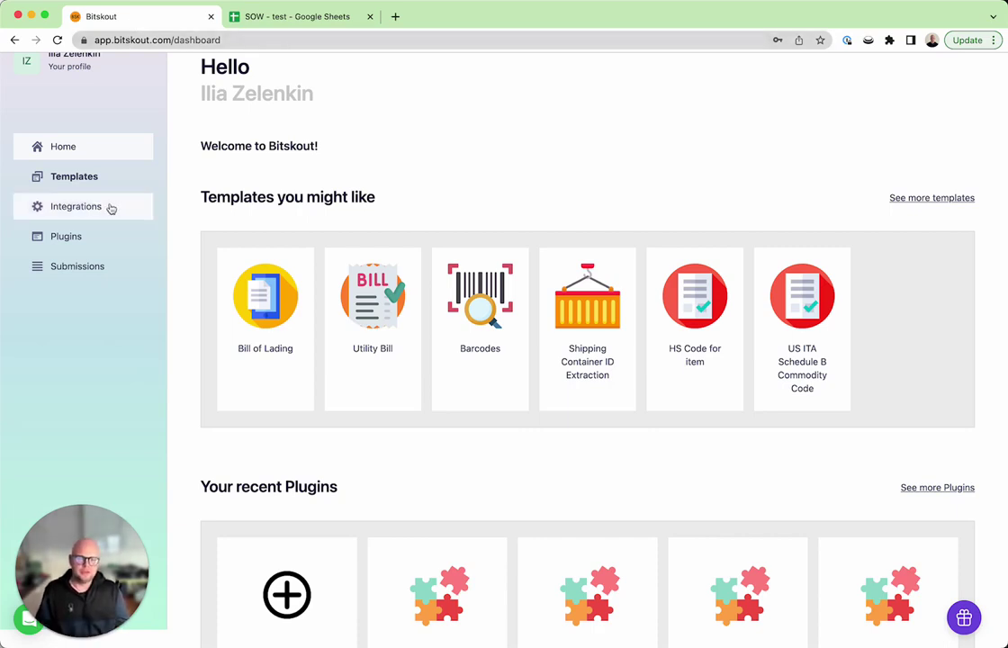
click(76, 241)
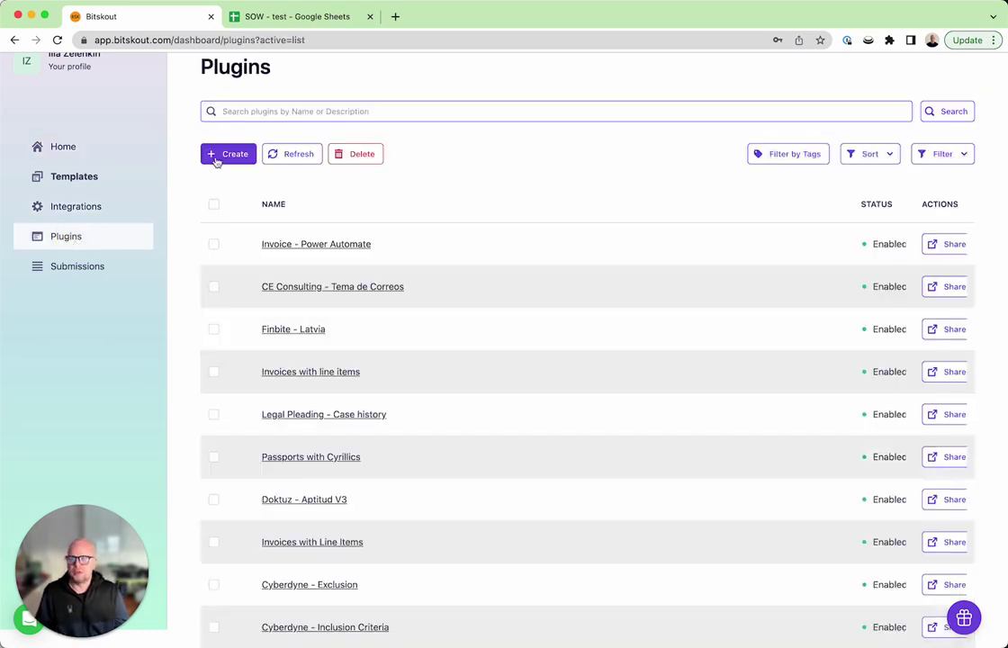
click(210, 142)
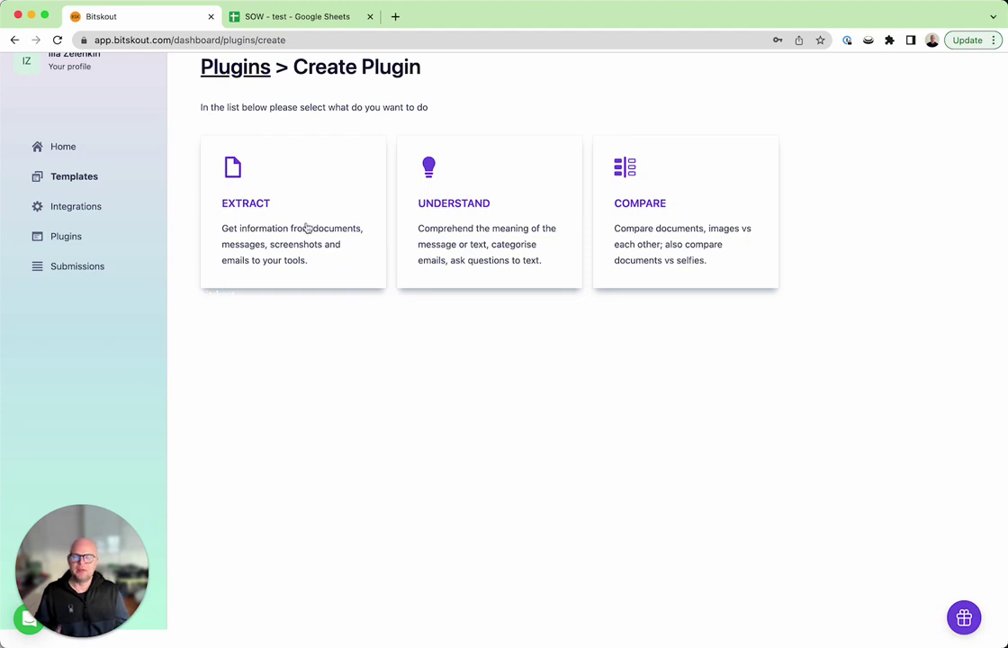
click(311, 230)
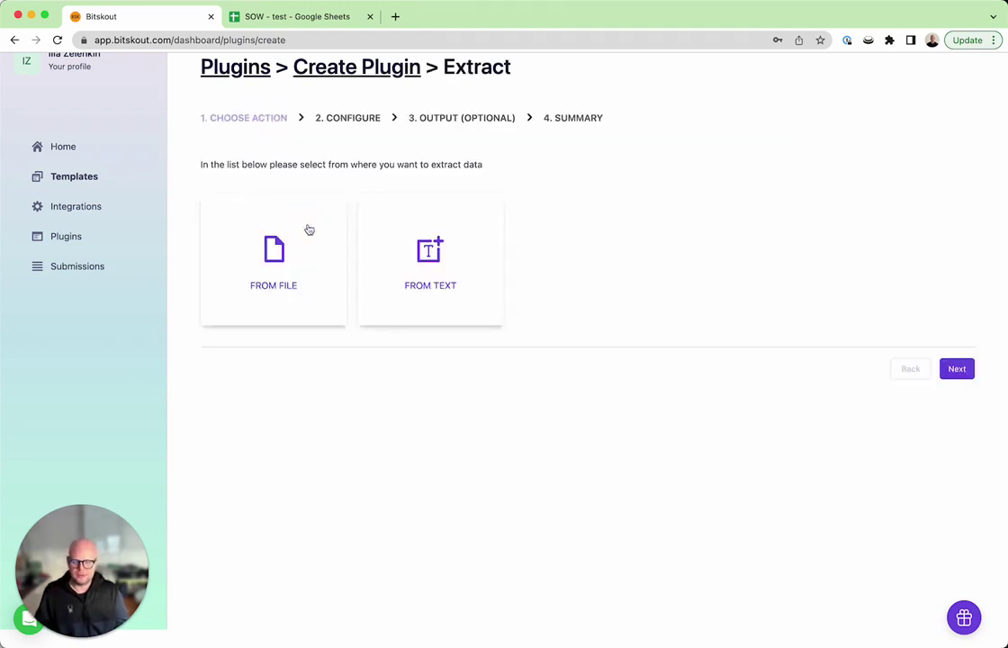
- Set the plugin to extract data from a file and upload IMG_9250.jpg from Downloads as the sample
click(298, 259)
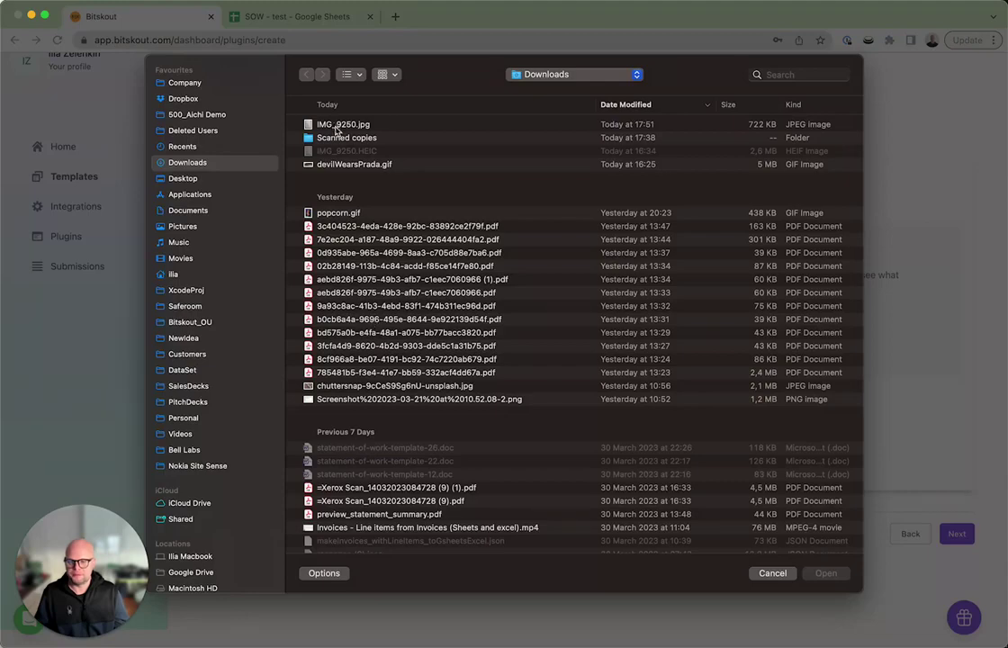
click(331, 124)
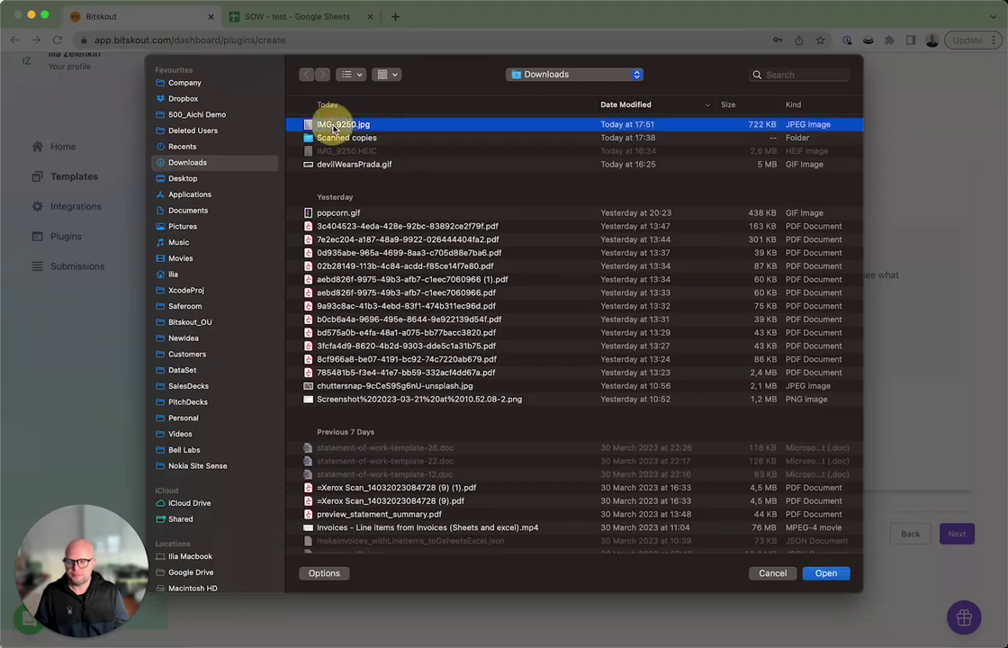
click(839, 573)
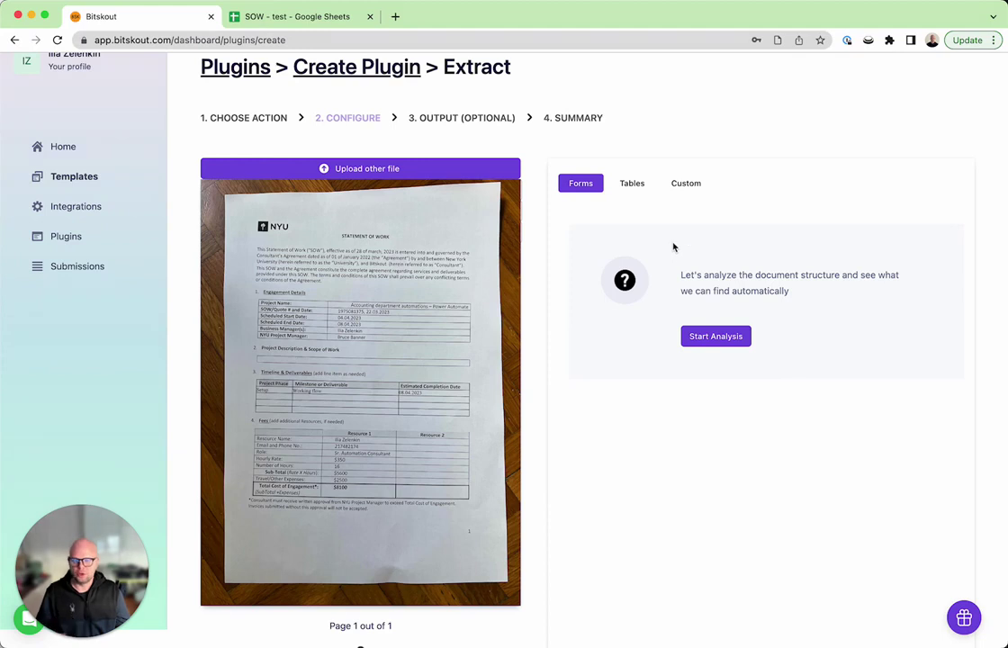
- Analyze the uploaded statement of work for form fields and for tables
scroll(674, 248, down, 2)
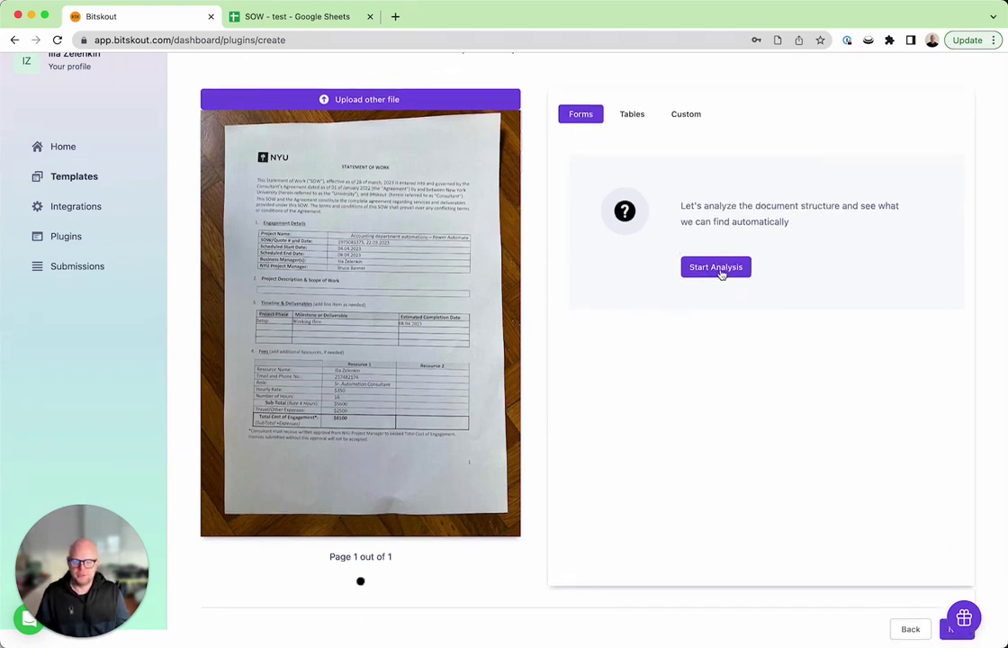
click(720, 273)
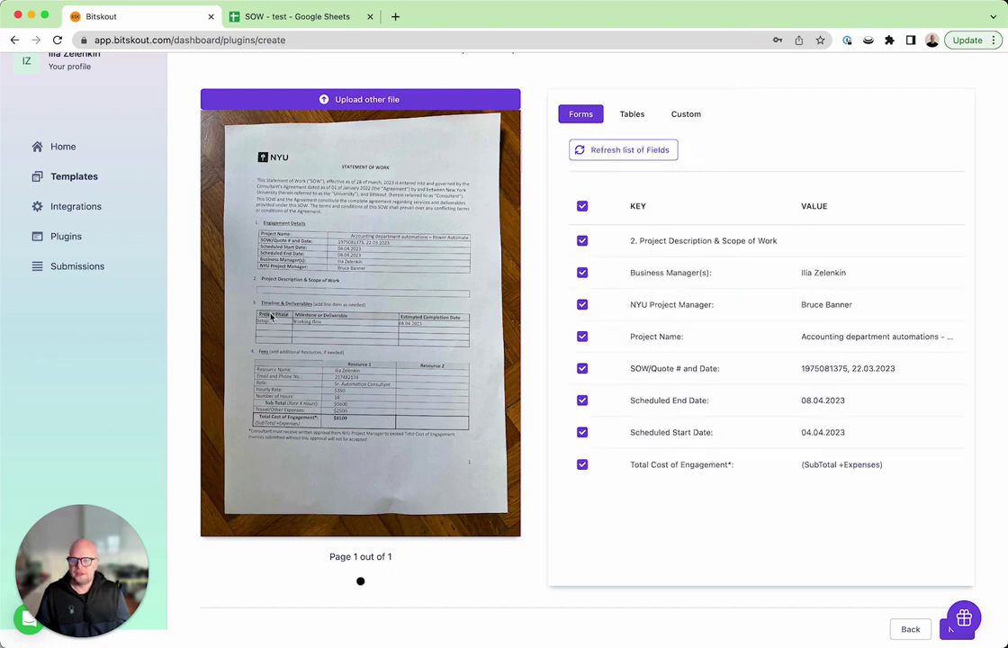
click(632, 113)
click(714, 267)
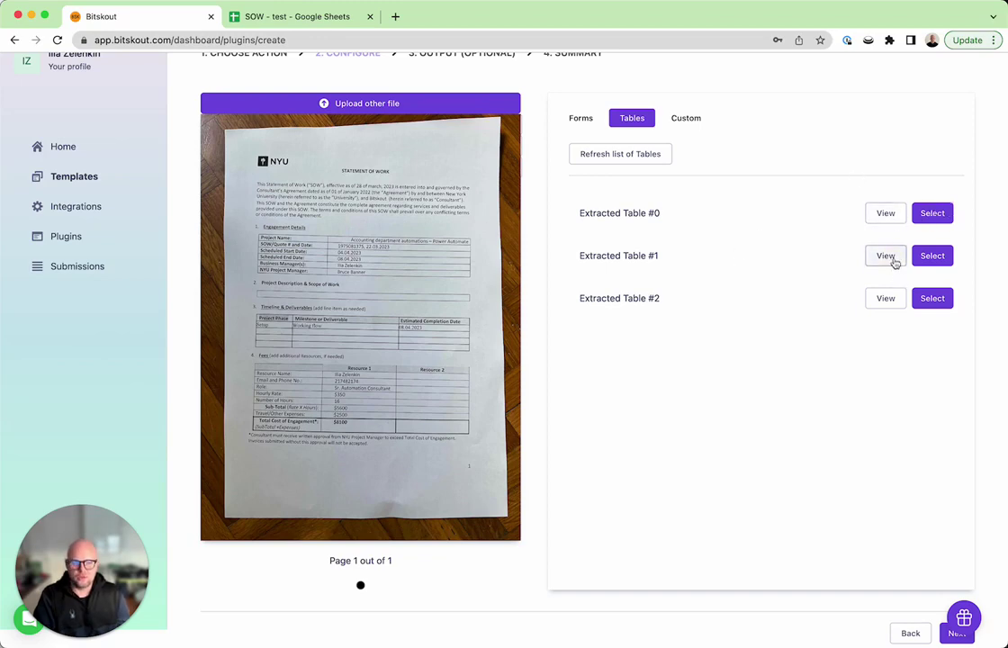
- Preview Extracted Table #1 and select Extracted Table #2 for extraction
click(892, 258)
click(640, 466)
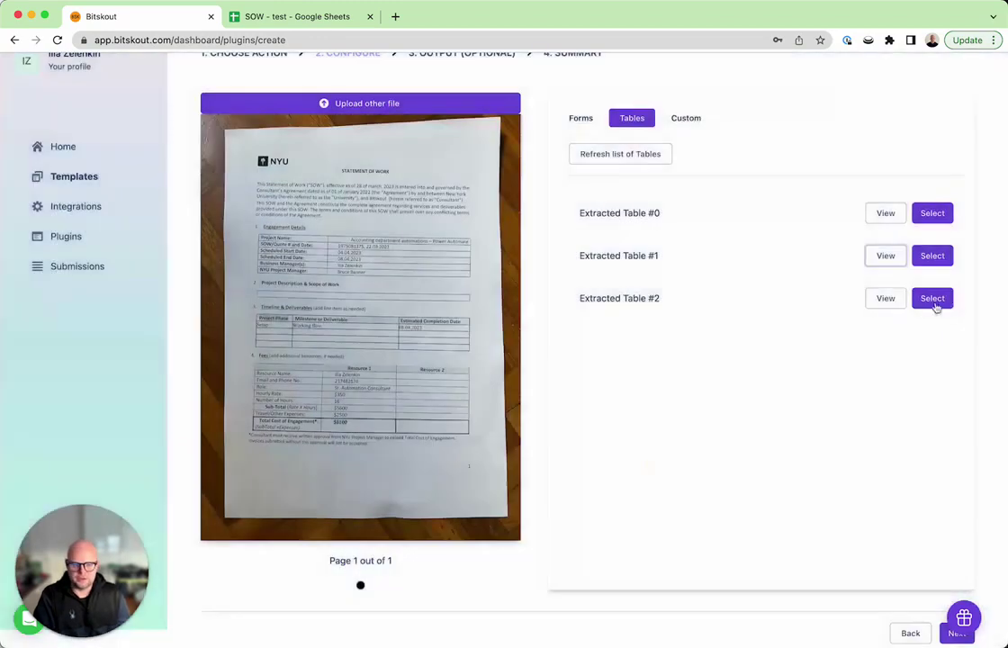
click(936, 299)
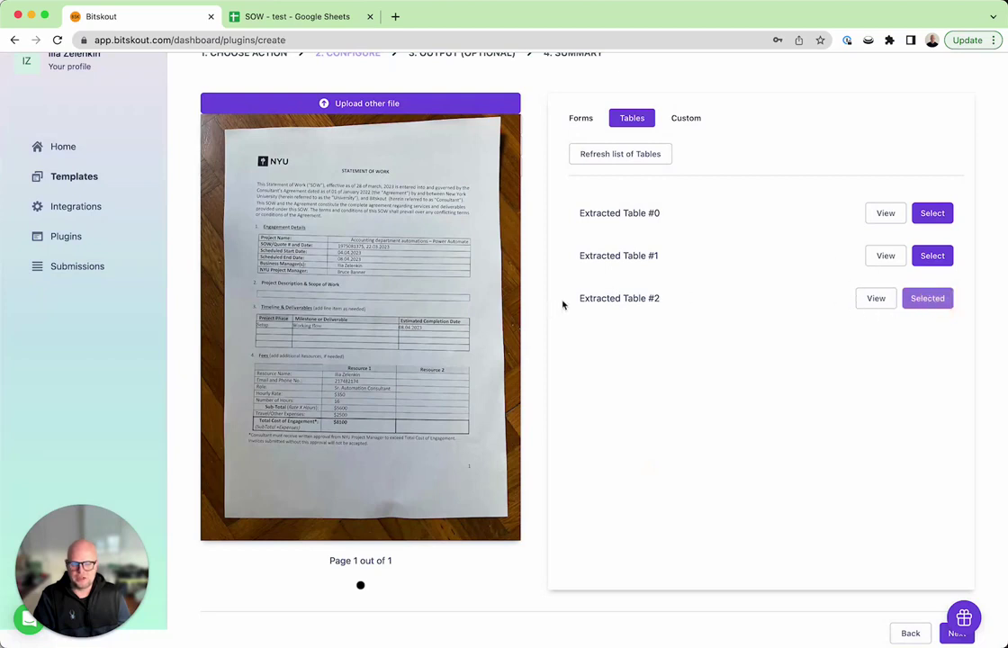
drag(580, 298, 681, 304)
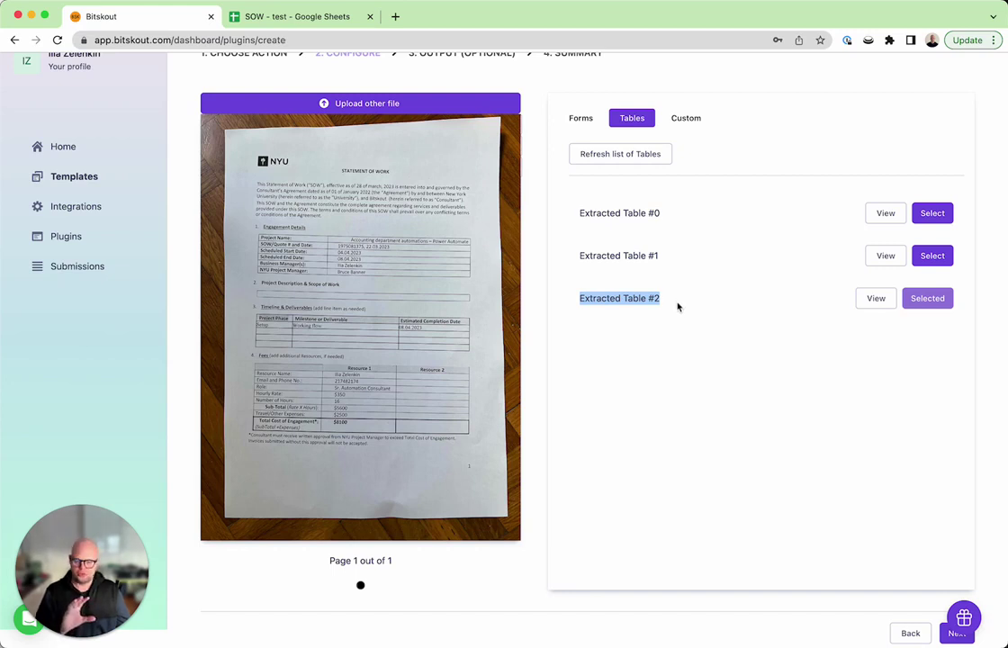
- Return to the detected form fields, keep all of them selected and proceed to the plugin's output stage
click(582, 117)
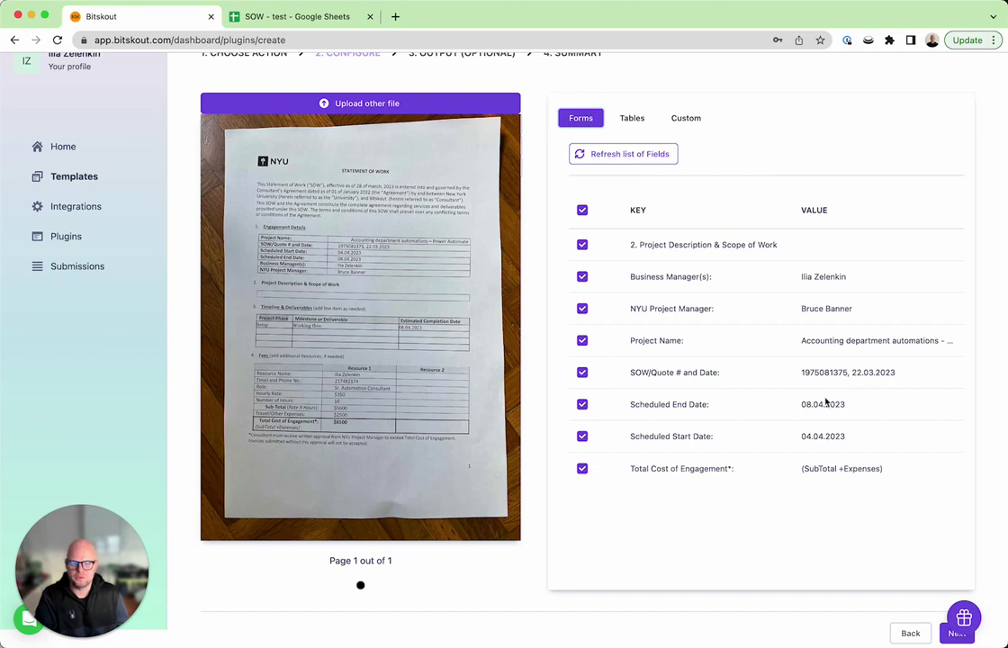
scroll(905, 579, down, 2)
click(957, 537)
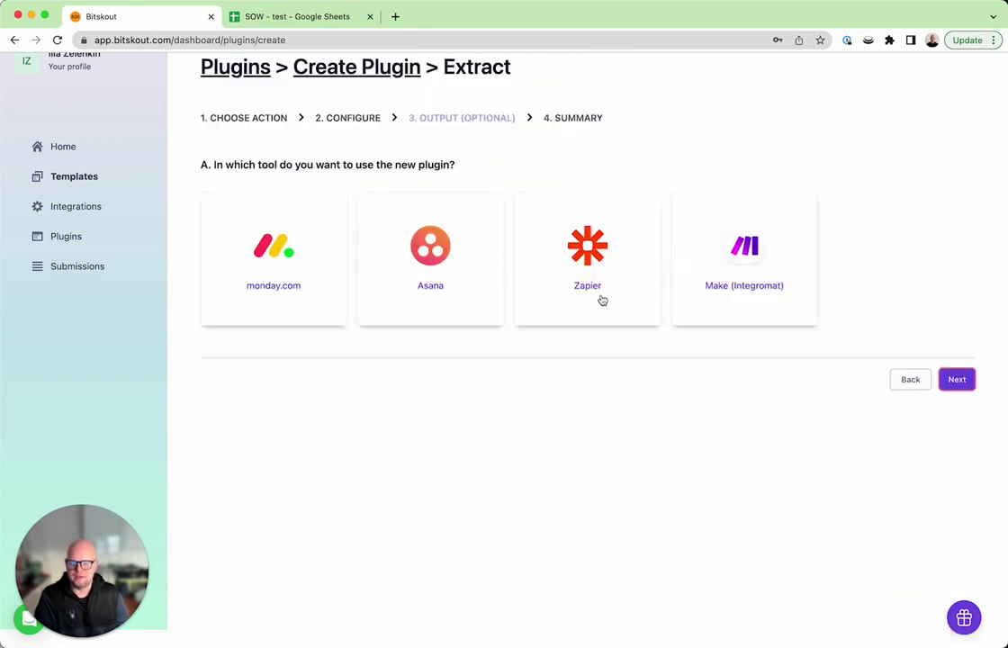
- Choose Zapier as the tool for the plugin and proceed to the summary
click(601, 299)
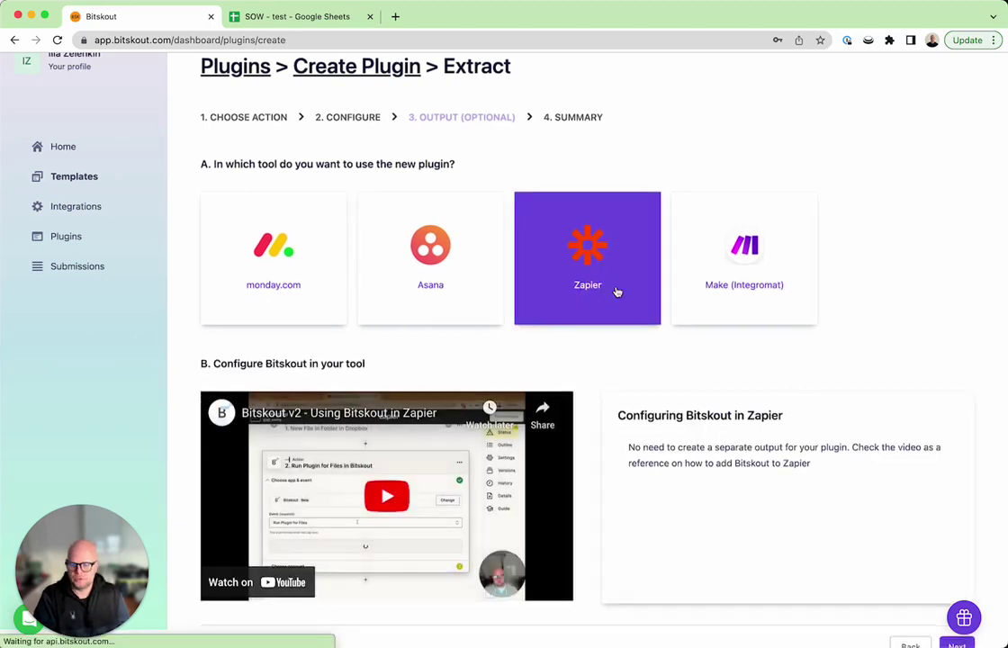
scroll(616, 290, down, 2)
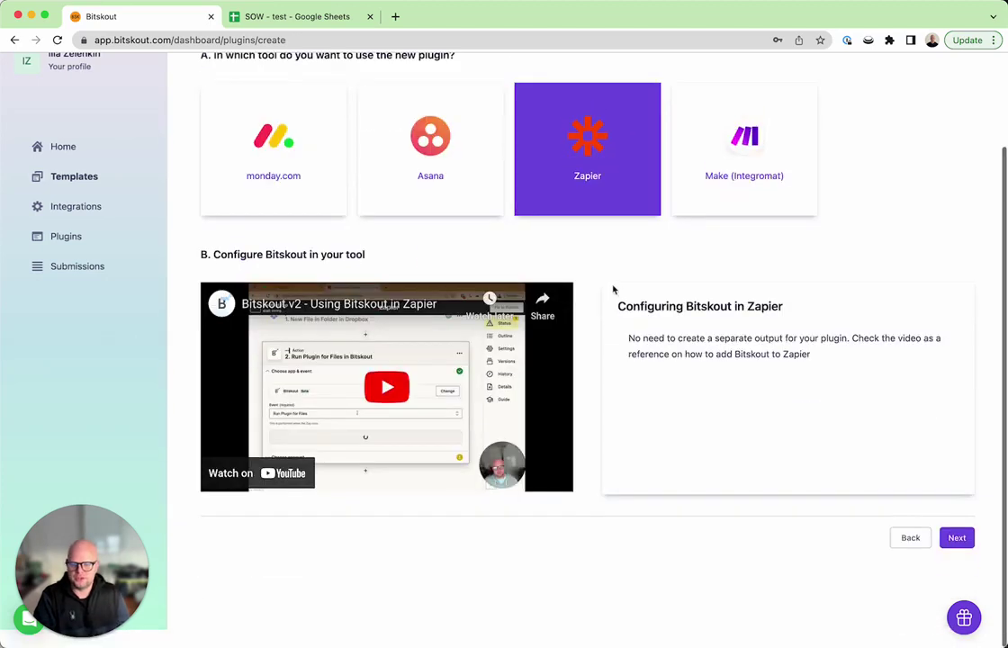
click(957, 538)
- Create the plugin under the name "Statement of Work - GSheets" and open its settings page
click(306, 234)
text(Statement of Work - GSheets)
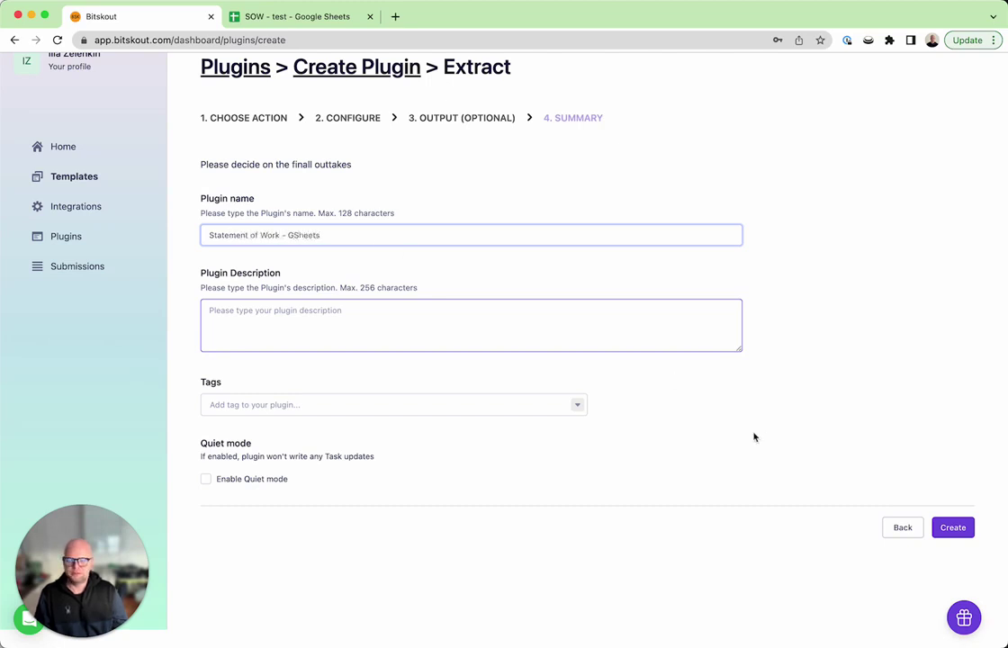
click(953, 527)
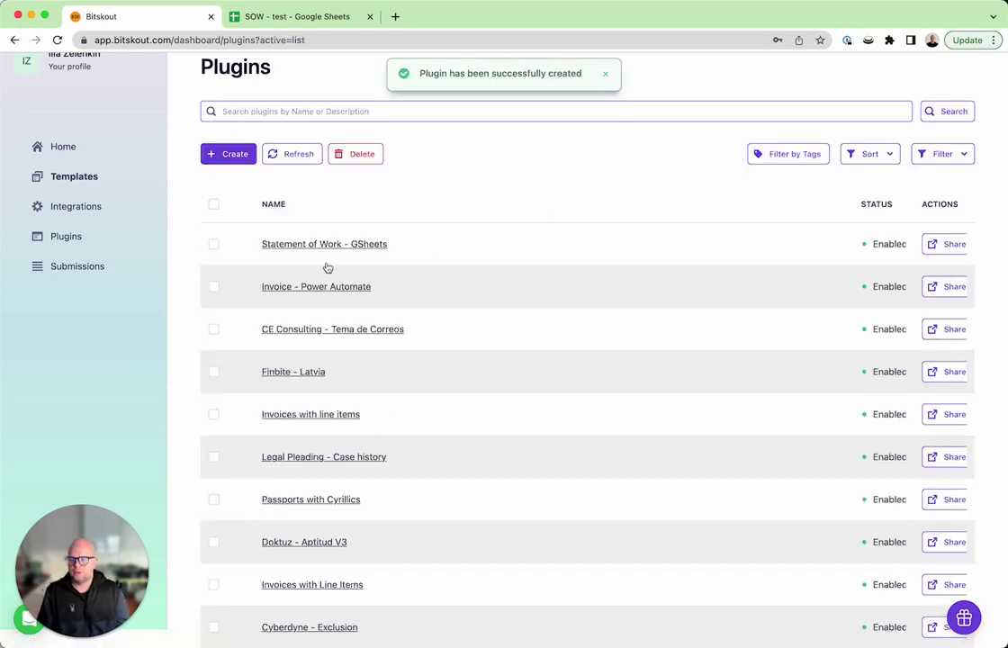
click(334, 246)
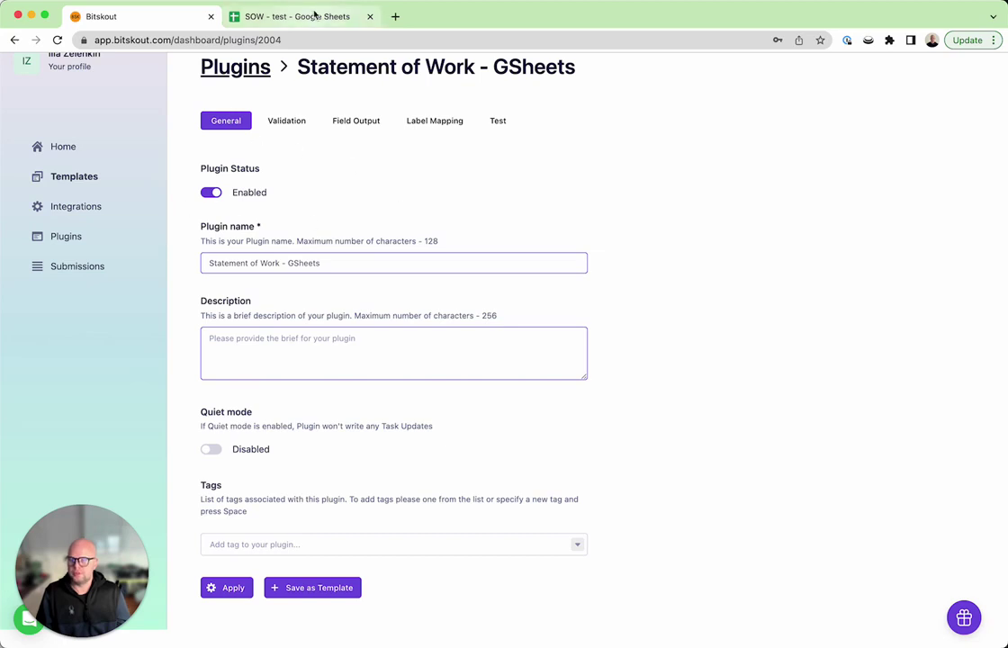
- Open zapier.com in a new browser tab
click(395, 16)
text(zapier.com)
key(Return)
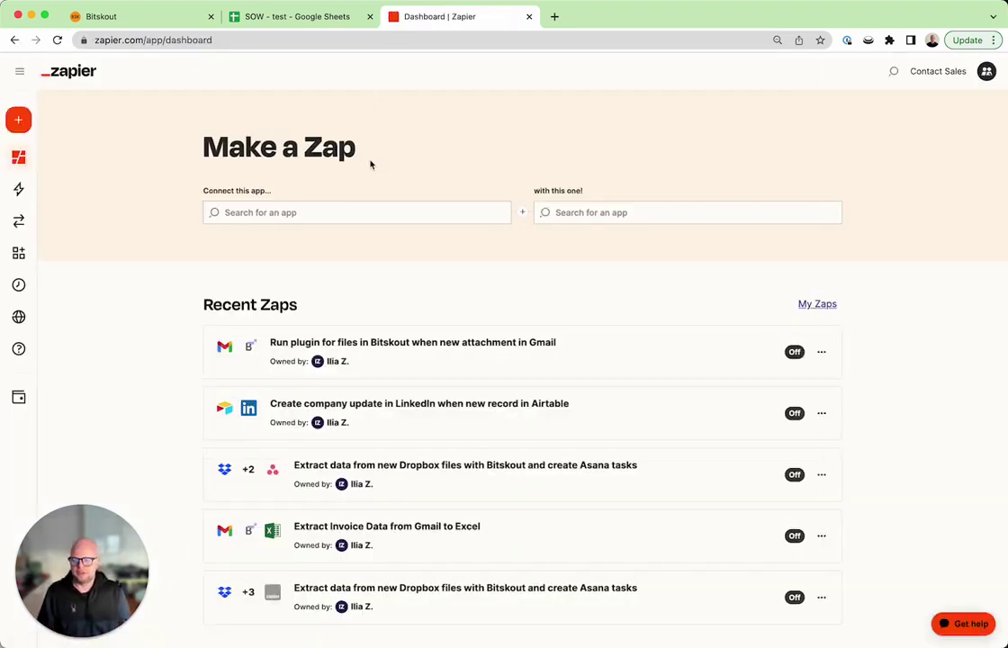
- Choose Gmail and Bitskout as the two apps the new Zap connects
click(347, 214)
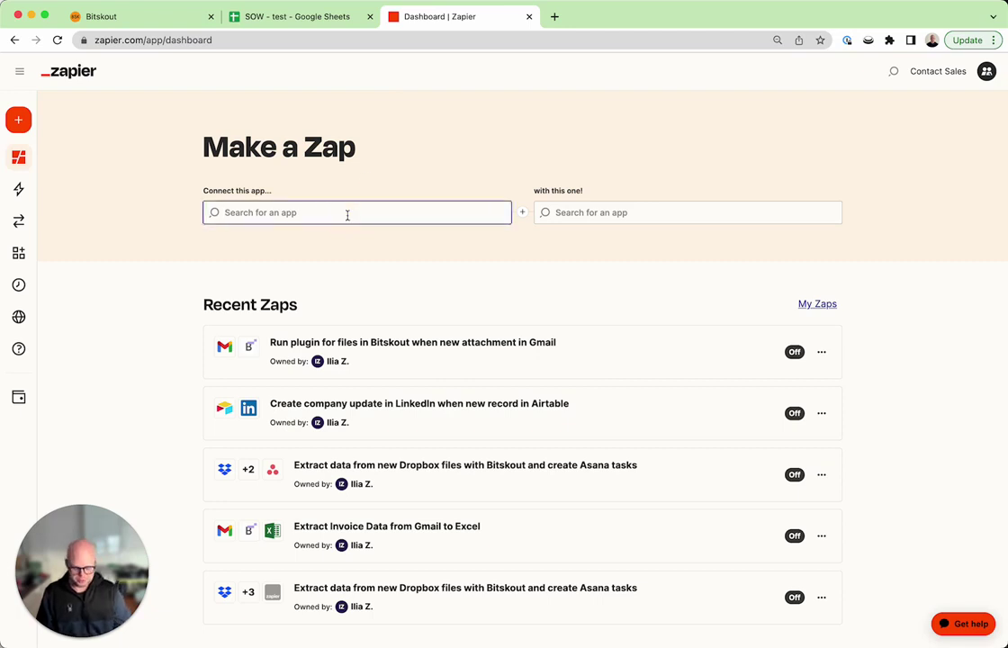
text(gmail)
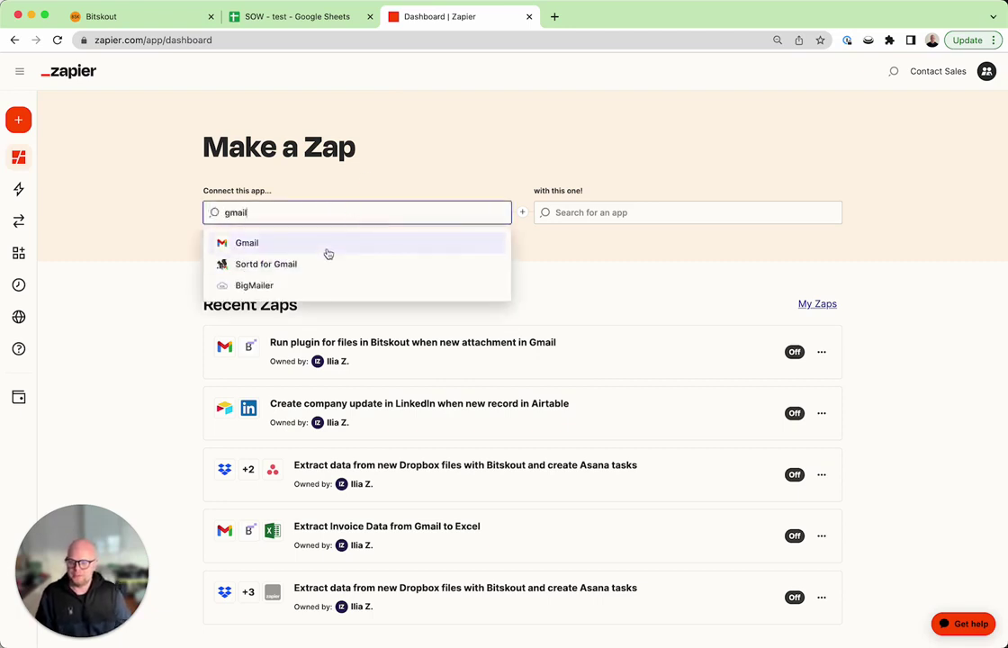
click(326, 243)
click(590, 211)
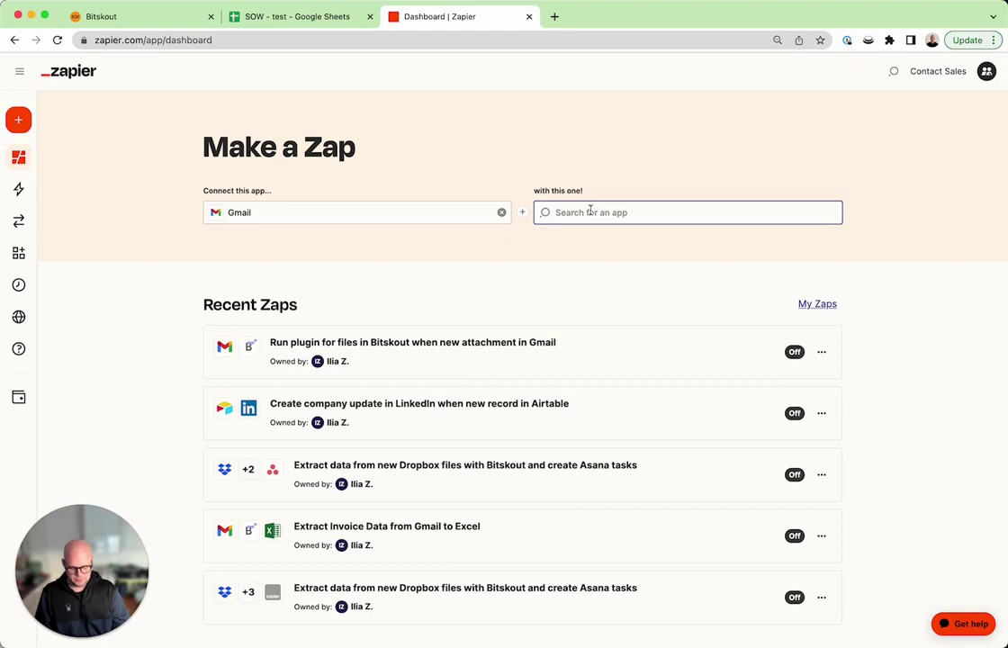
text(Bitskout)
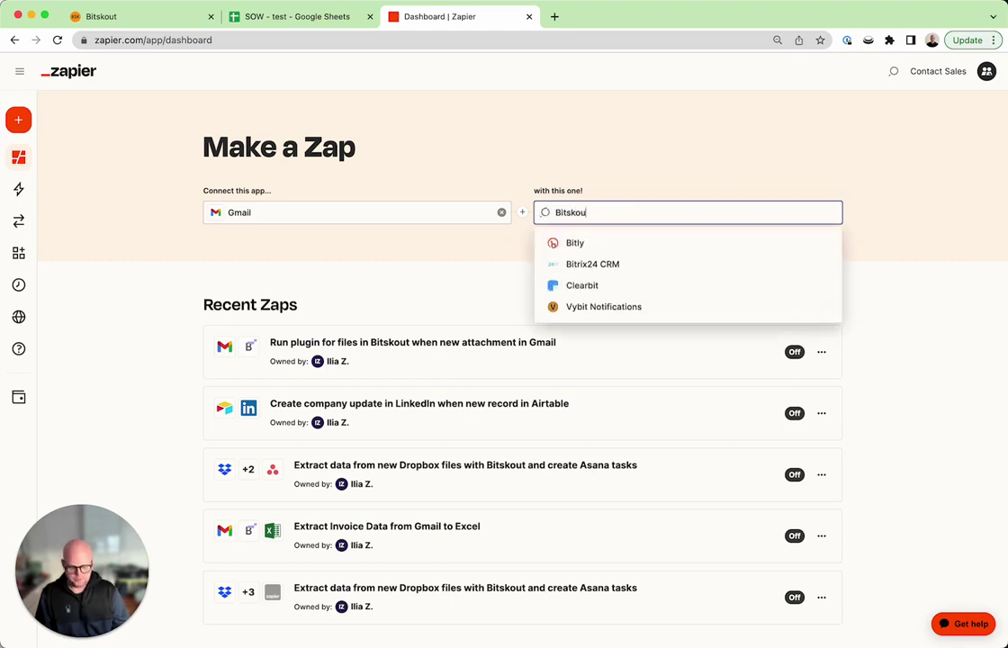
click(613, 241)
- Set the trigger to New Attachment and the action to Run Plugin for Files, and create the Zap
click(480, 271)
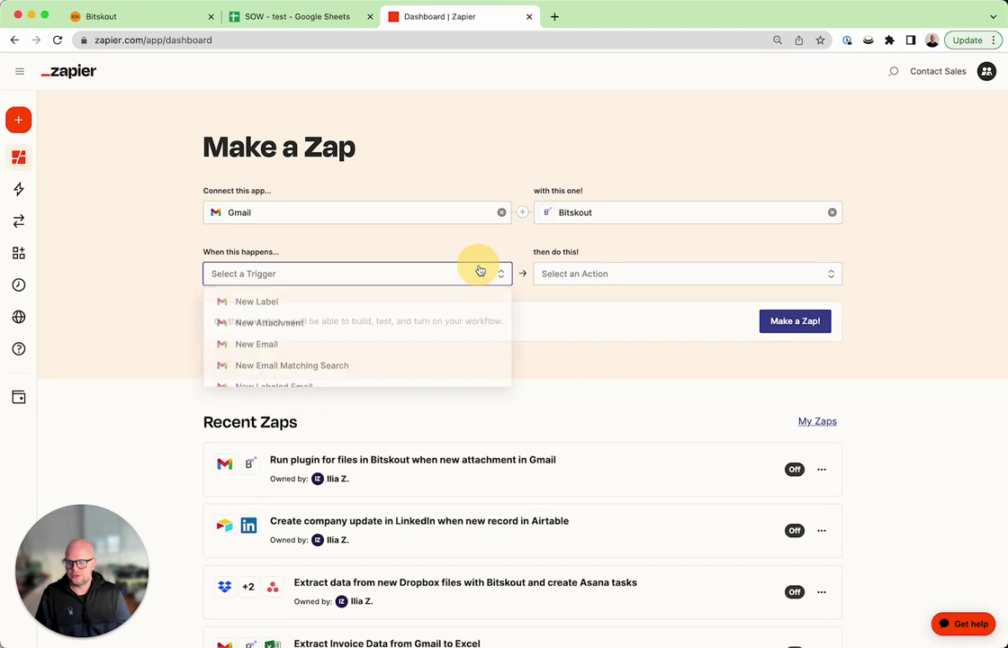
click(353, 325)
click(745, 277)
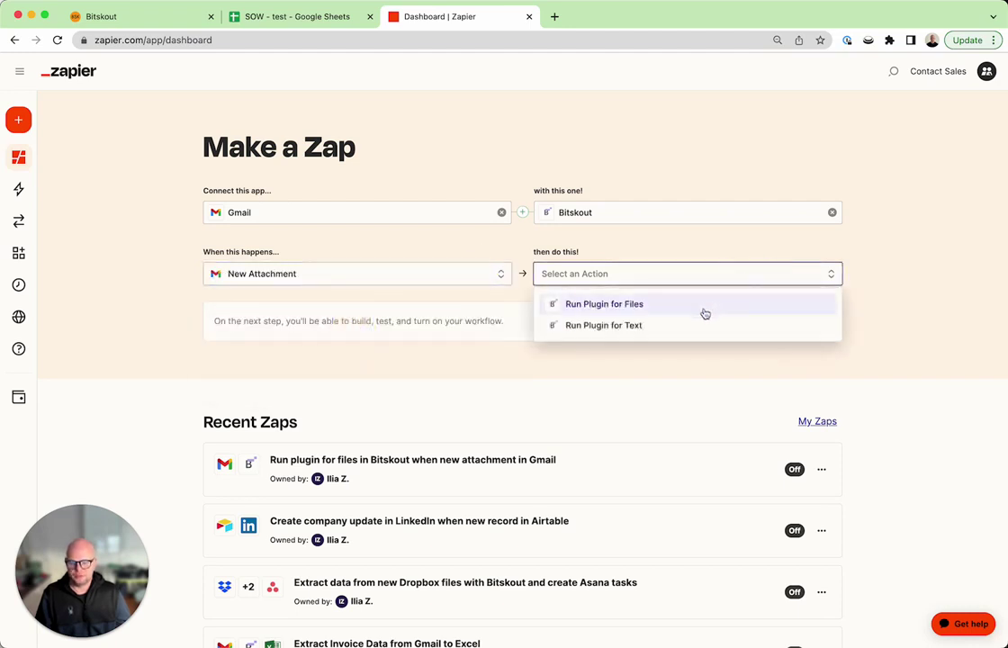
click(705, 307)
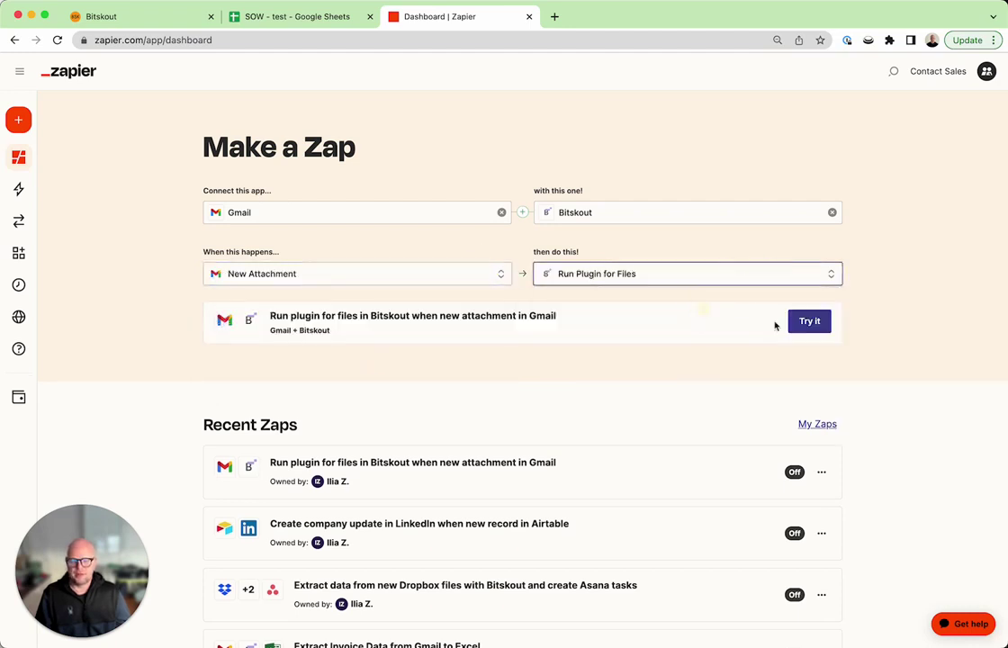
click(827, 326)
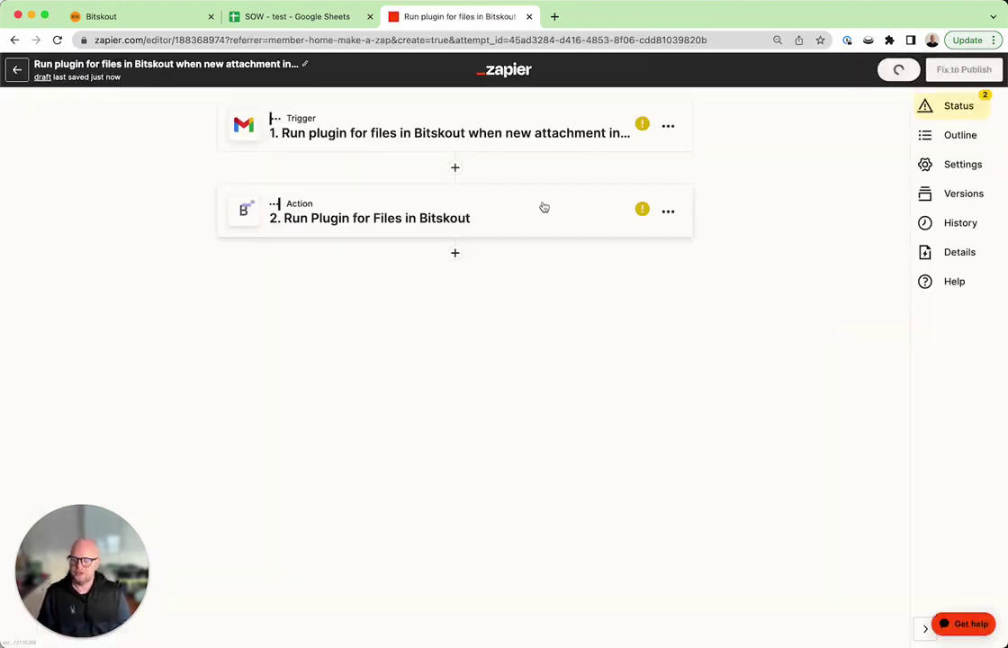
- Open the Gmail trigger step, assign the already connected Gmail account and proceed to the trigger's fields
click(457, 149)
click(639, 243)
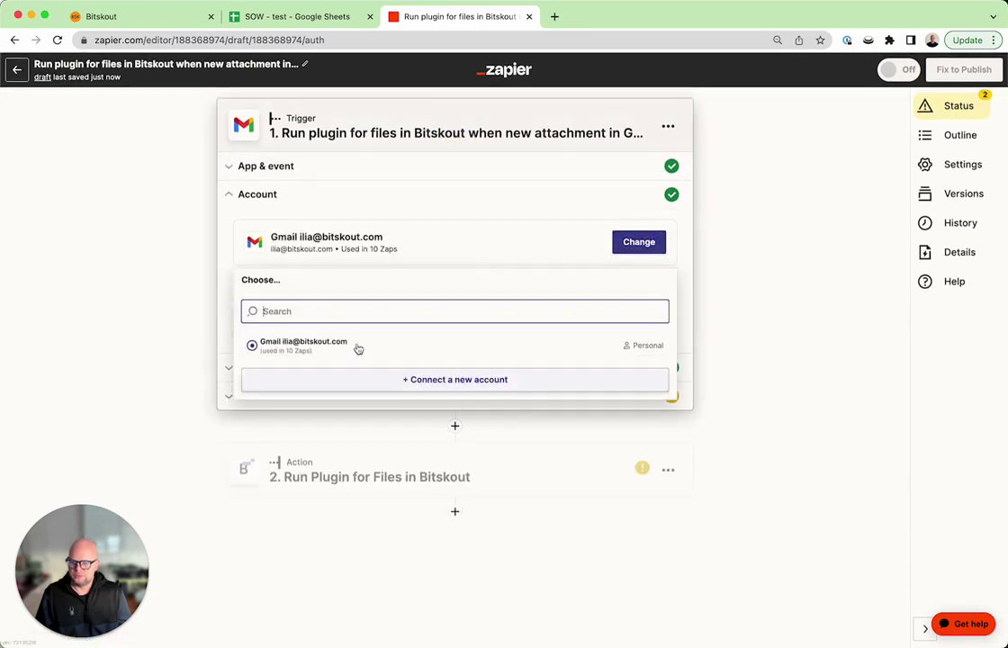
click(355, 347)
click(312, 375)
click(335, 194)
double_click(306, 237)
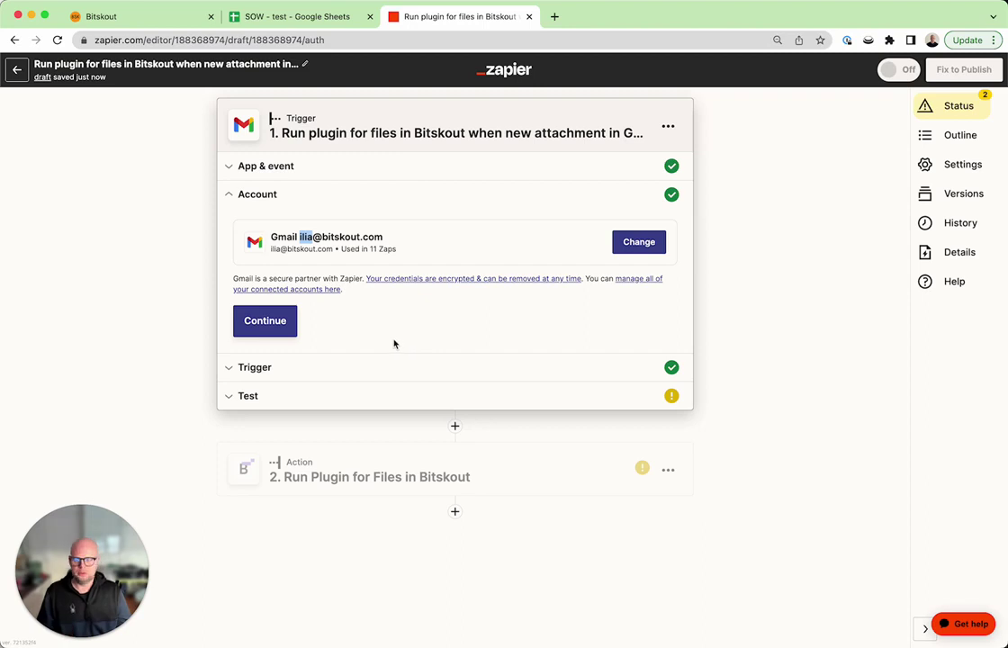
click(261, 319)
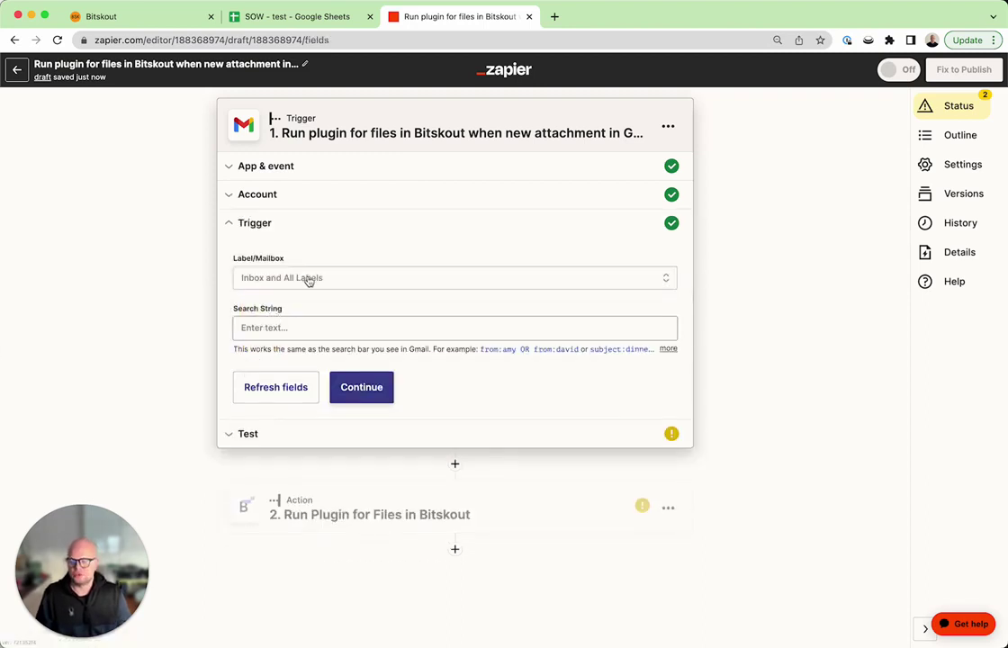
- Set the trigger's search string to "subject: [SOW]" and proceed to the trigger test
click(294, 328)
text(subject:)
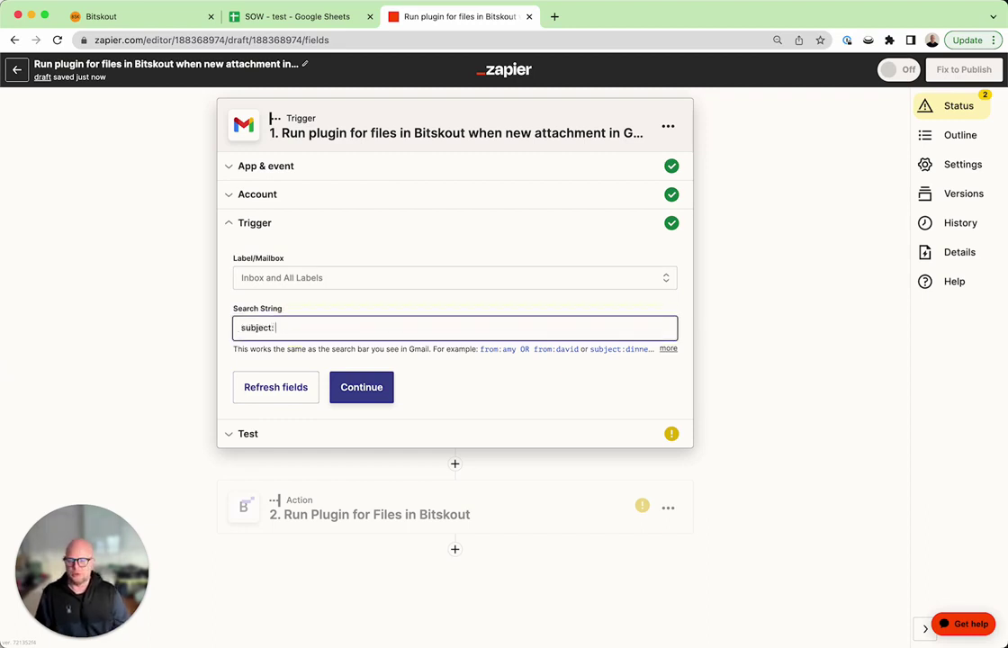
text( [SOW])
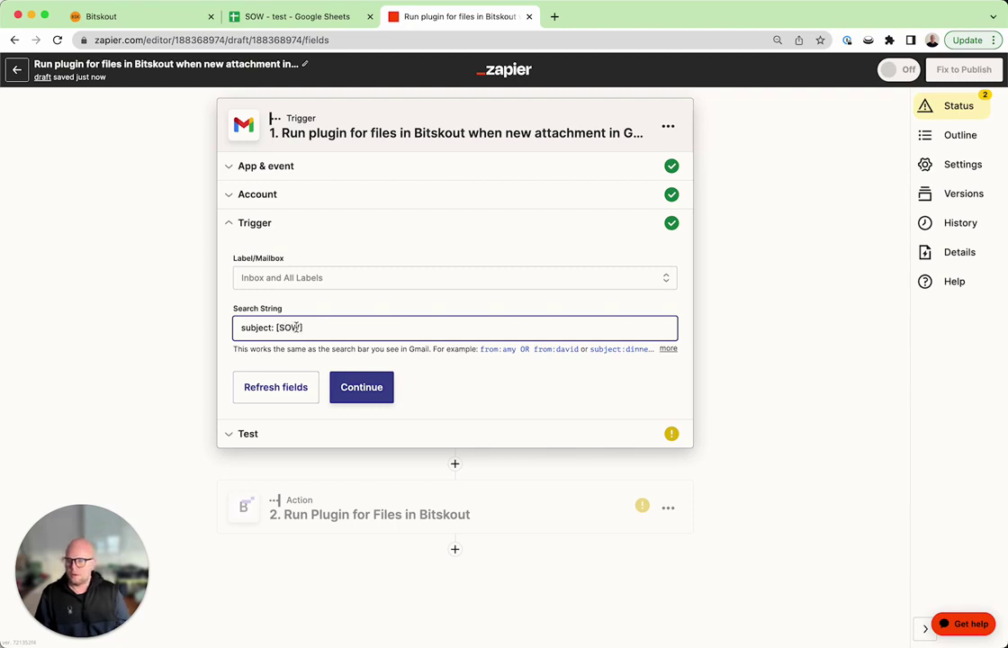
drag(312, 325, 246, 328)
click(386, 388)
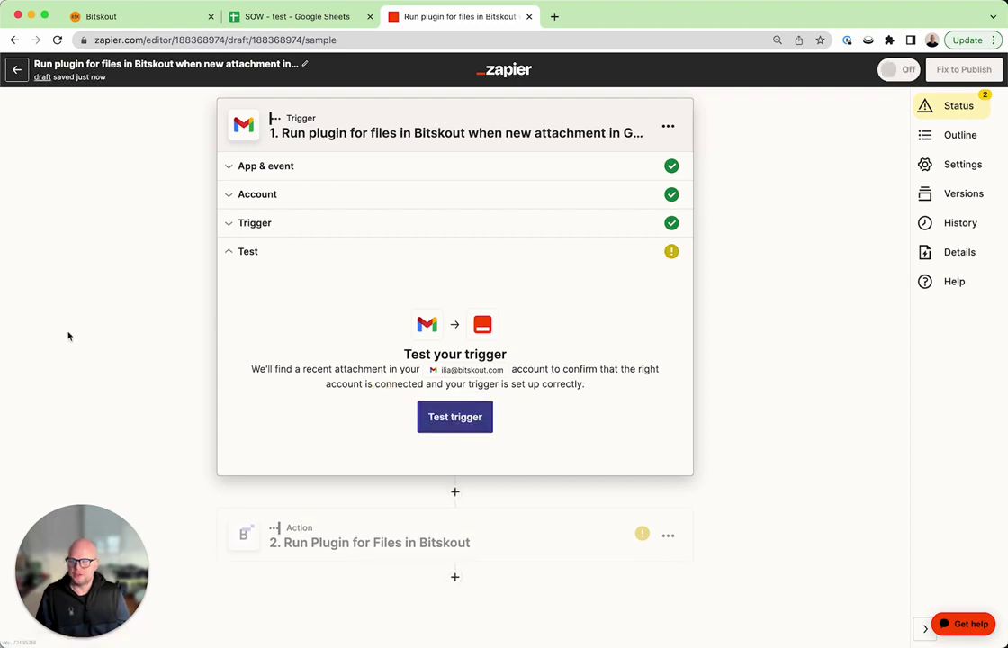
- Test the Gmail trigger until it returns a sample attachment, and proceed to the Bitskout action
click(451, 419)
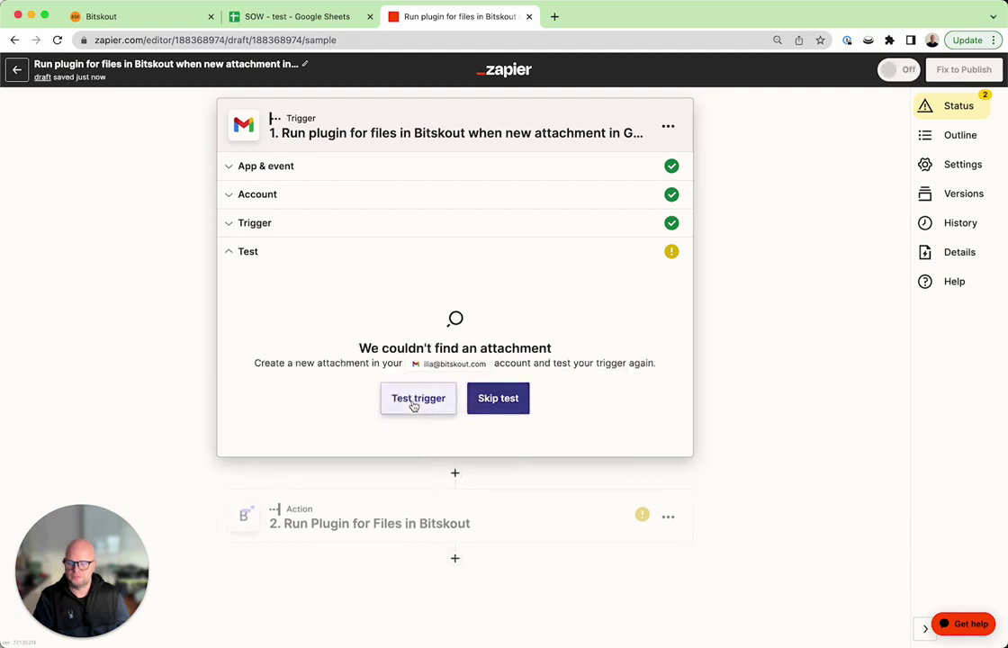
click(413, 402)
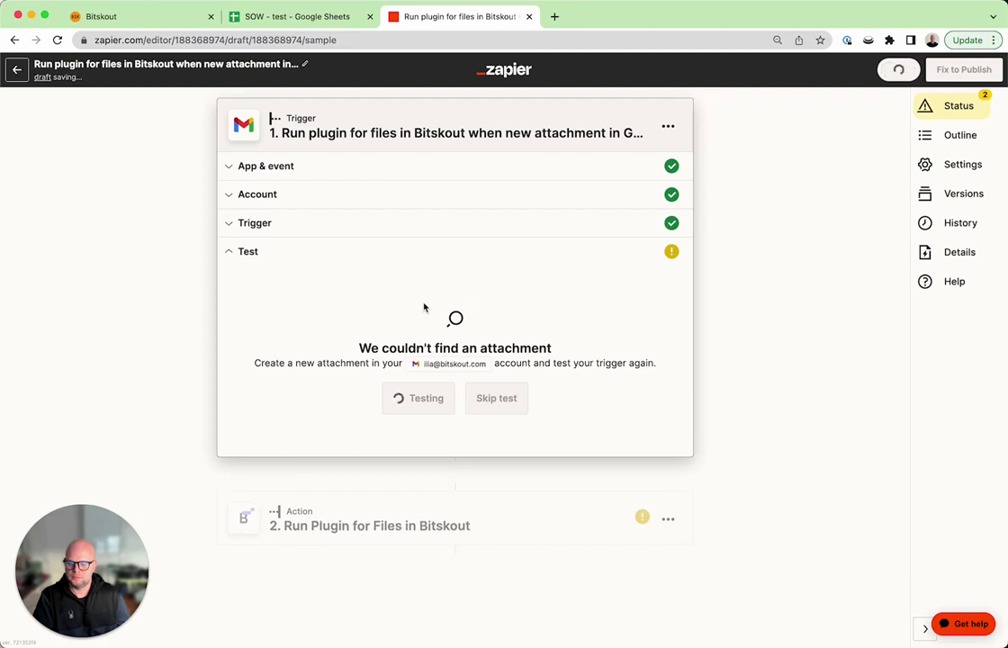
scroll(495, 421, down, 2)
scroll(639, 198, down, 3)
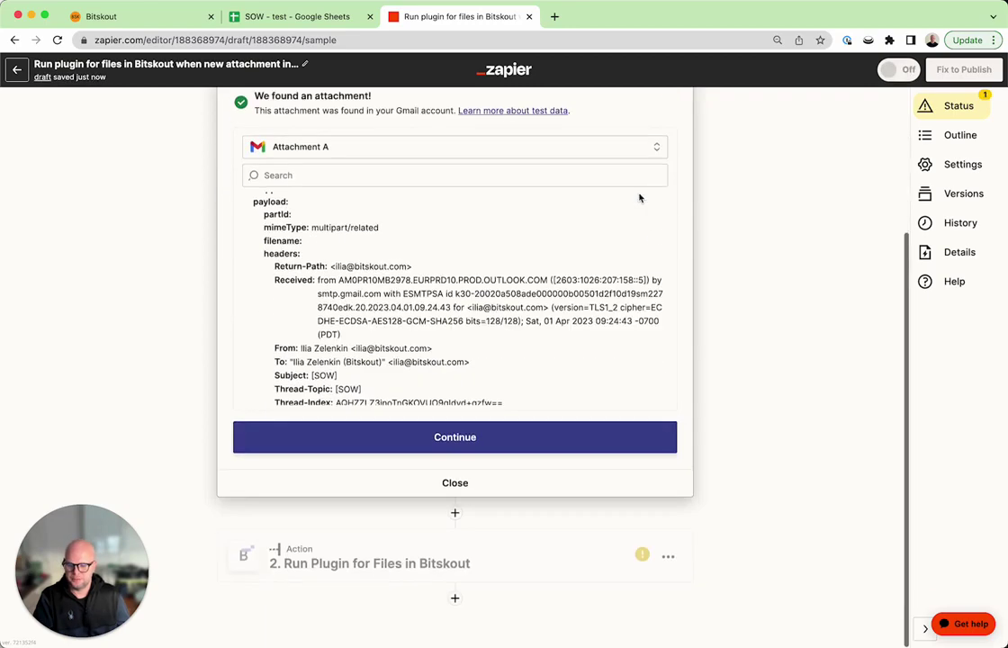
click(482, 437)
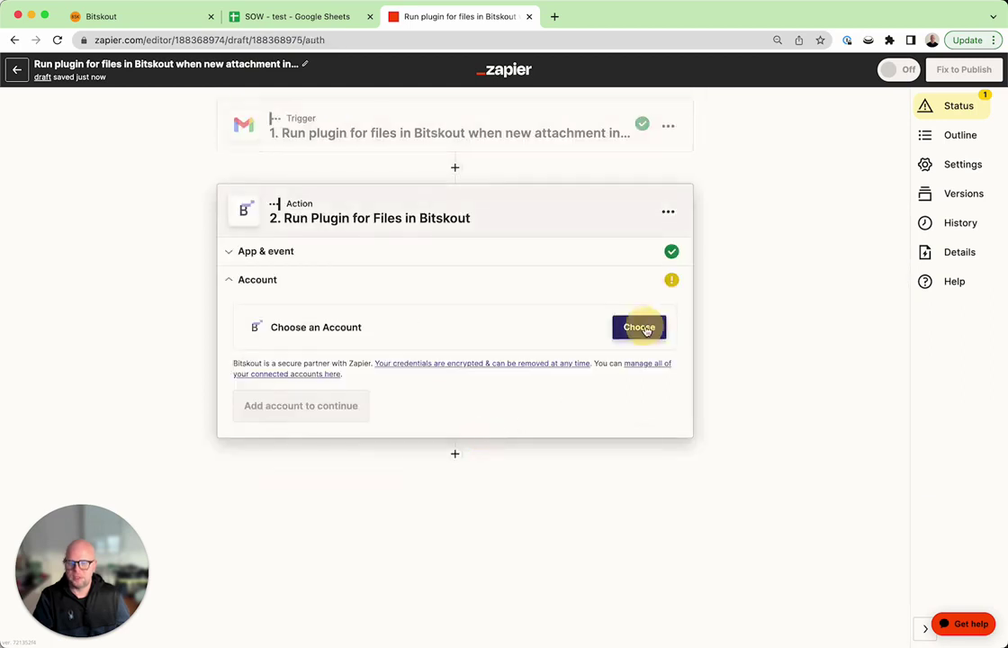
- Assign the already connected Bitskout account to the action, check the plugin's name in the Bitskout dashboard, and proceed to the action's fields
click(640, 328)
click(373, 438)
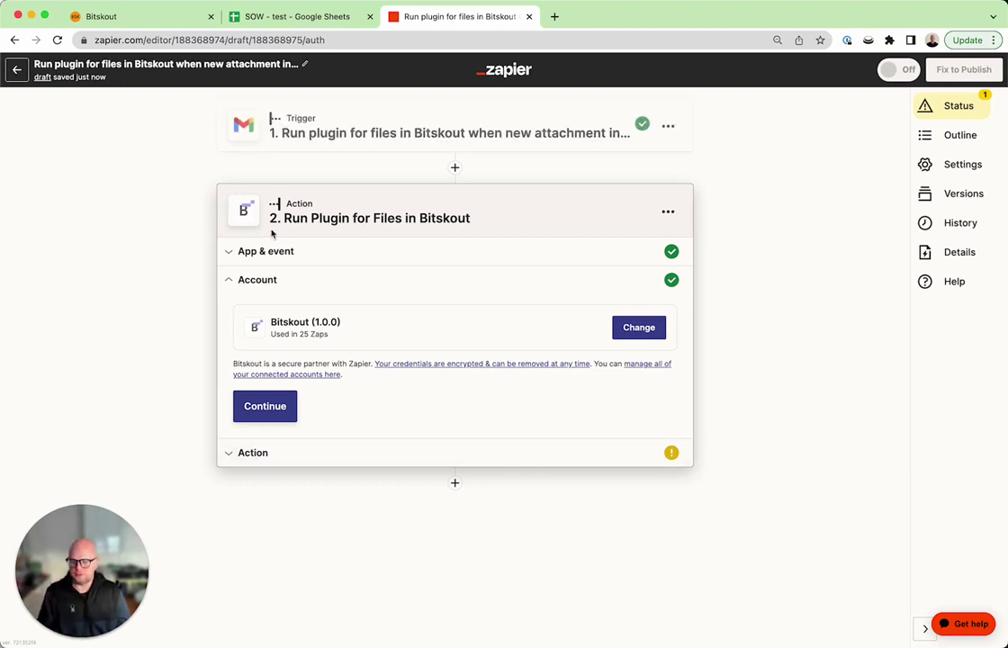
click(101, 17)
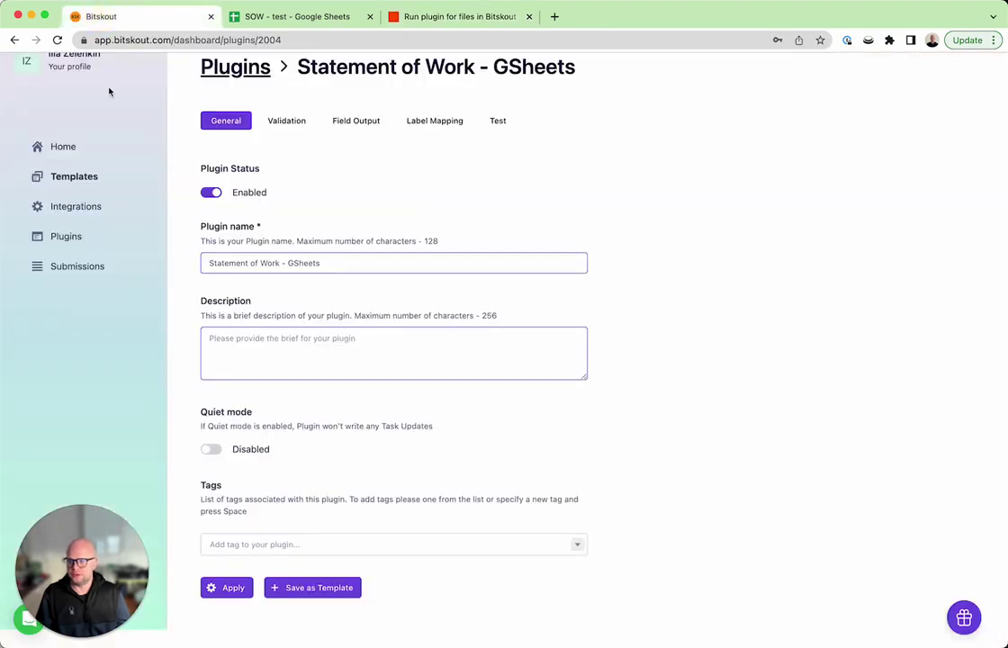
click(83, 78)
click(447, 89)
click(479, 17)
click(265, 406)
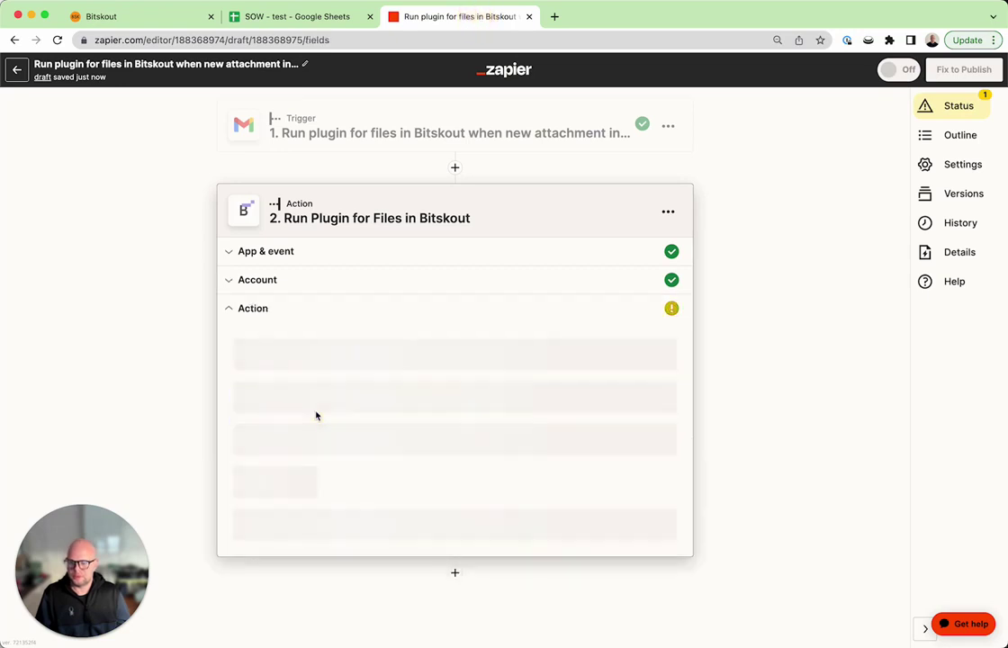
- Find and select the "Statement of Work - GSheets" plugin for the Bitskout action
click(596, 364)
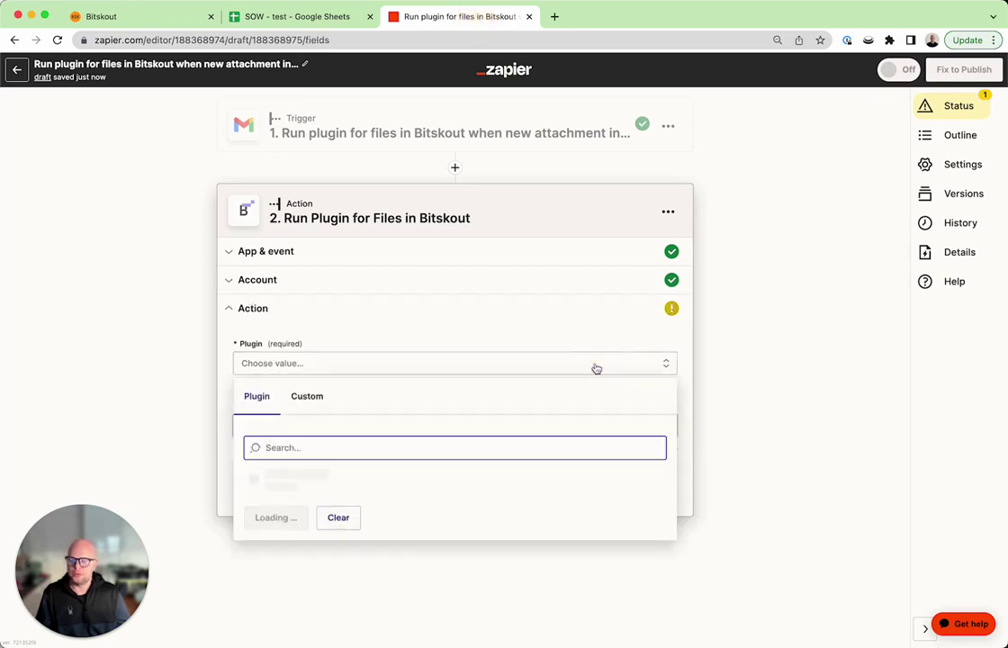
text(Stateme)
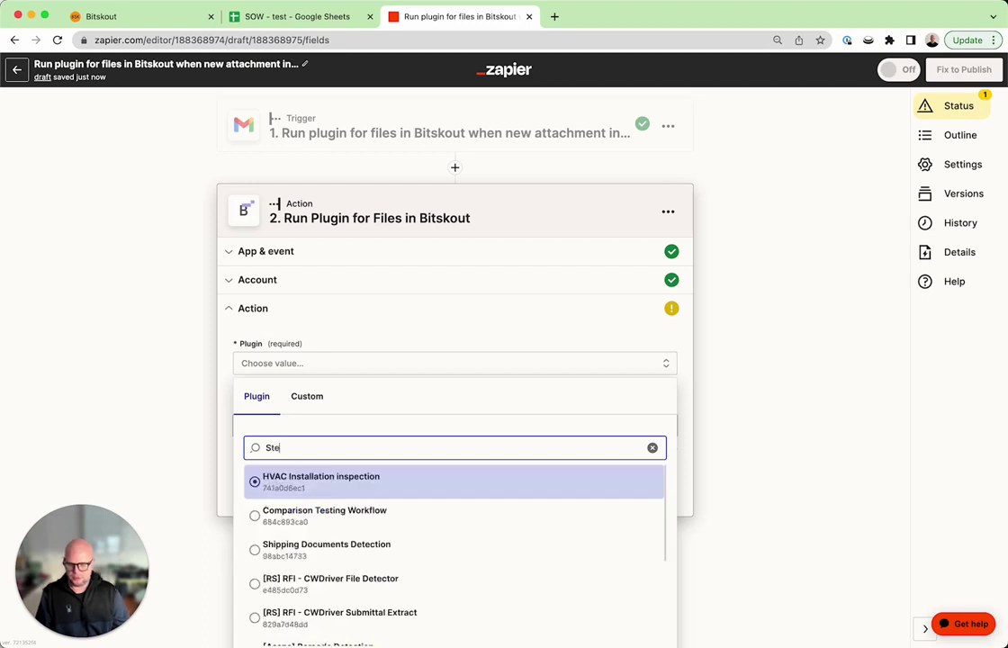
text(n)
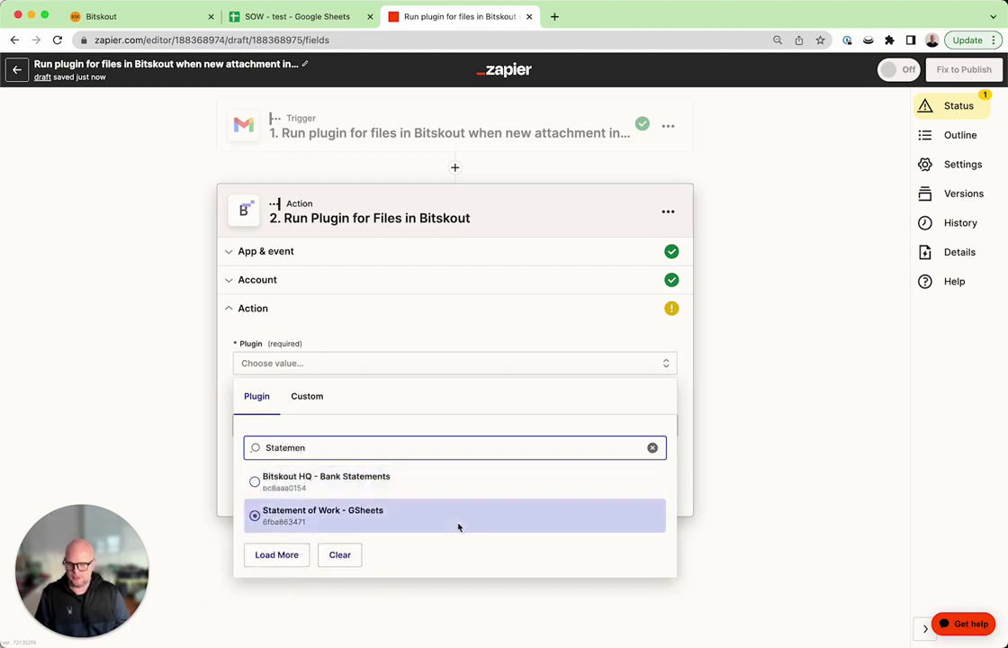
click(458, 526)
- Map the File URL to the Gmail trigger's Attachment and proceed to the action test
click(456, 425)
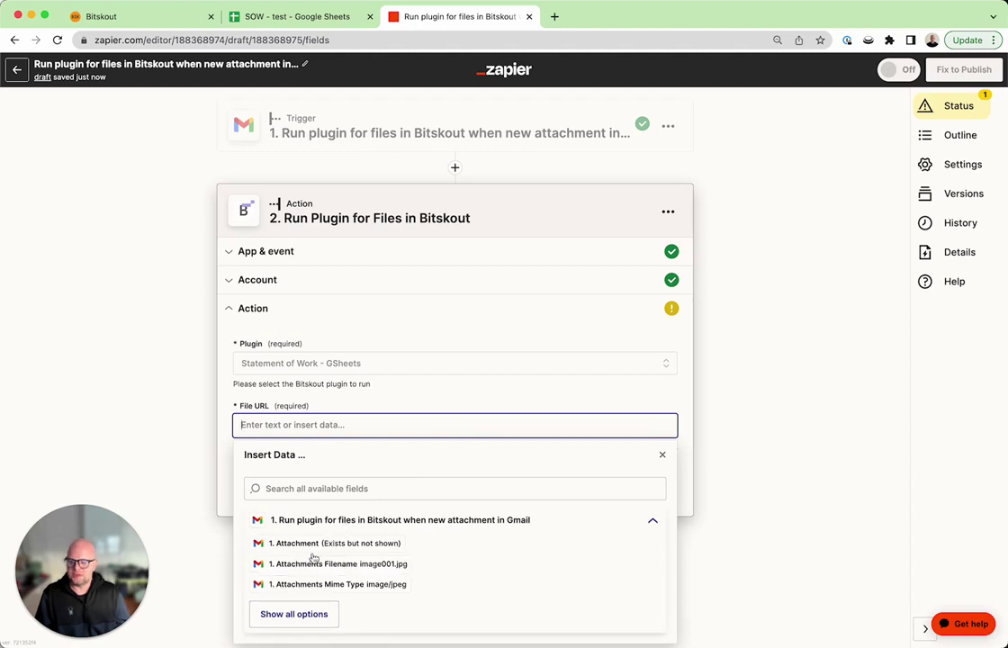
click(294, 544)
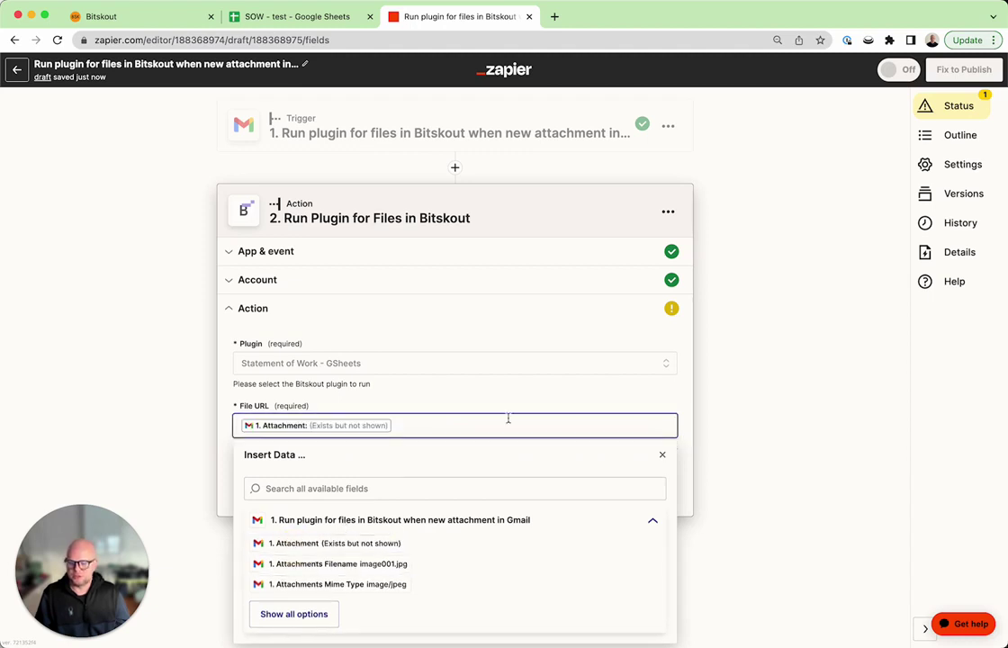
click(599, 387)
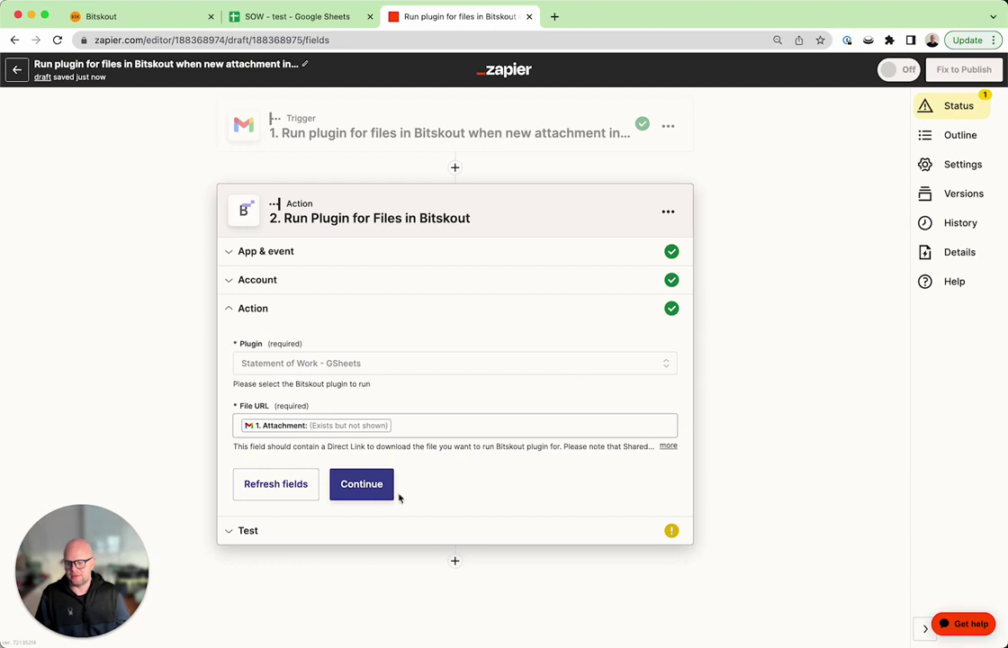
click(383, 486)
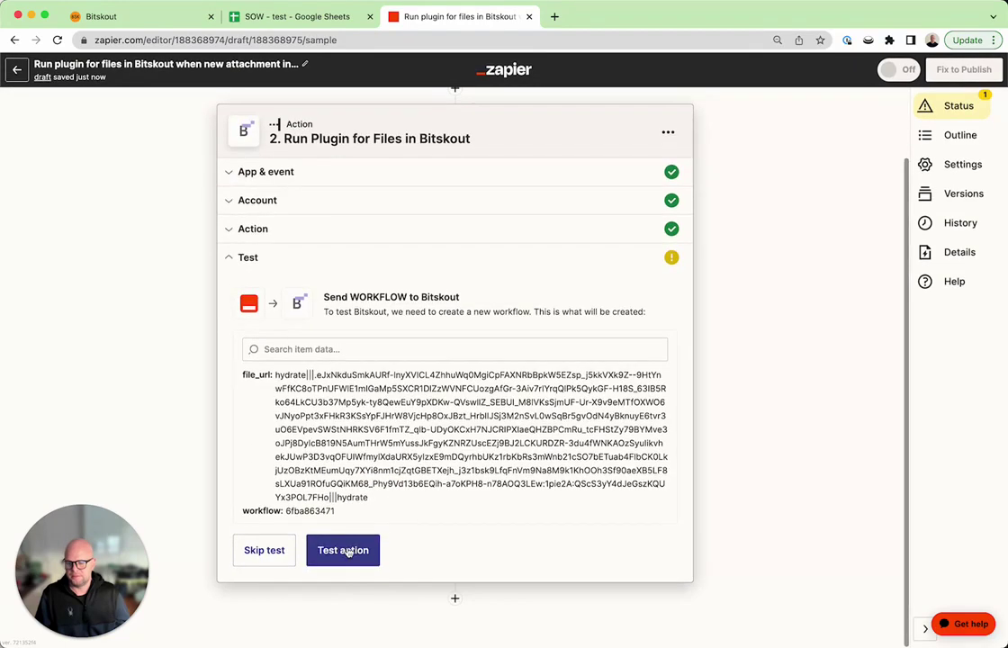
- Test the Bitskout action and review the data fields extracted from the attachment
click(345, 551)
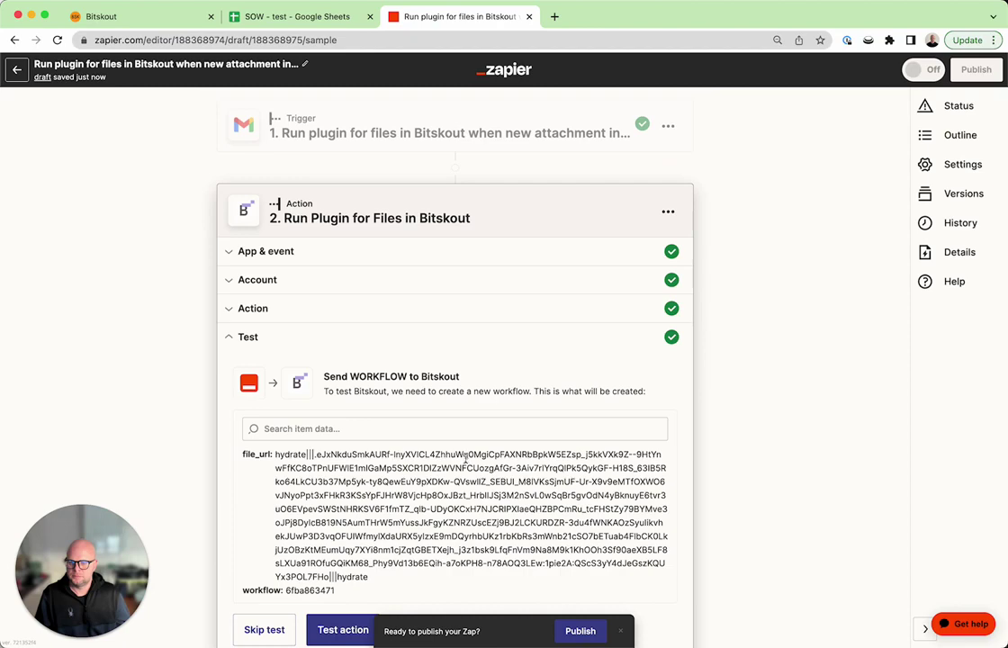
scroll(465, 464, down, 5)
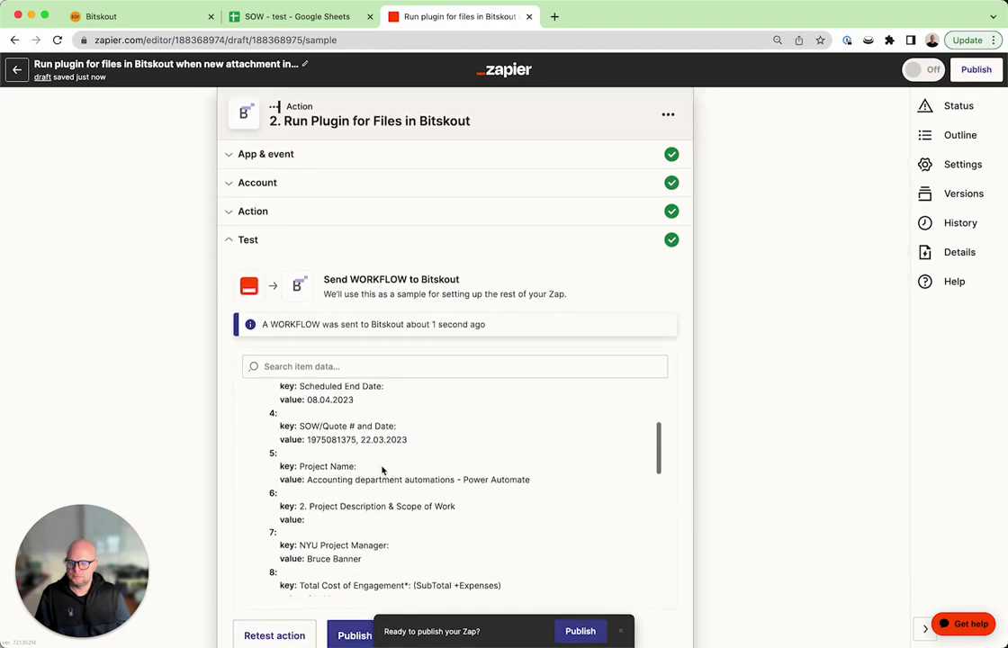
scroll(382, 465, down, 10)
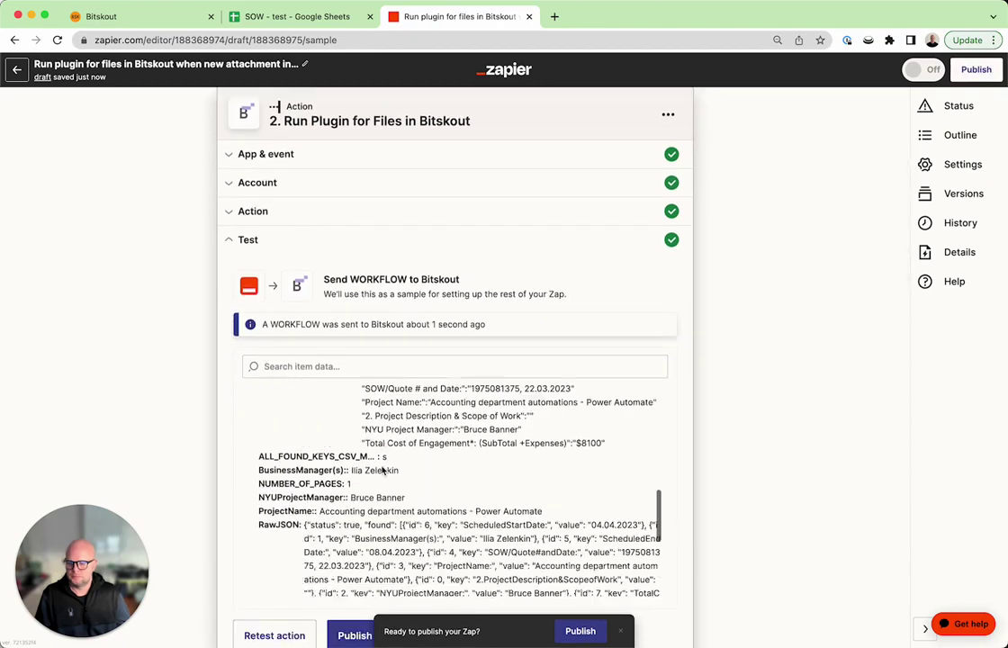
scroll(354, 440, up, 3)
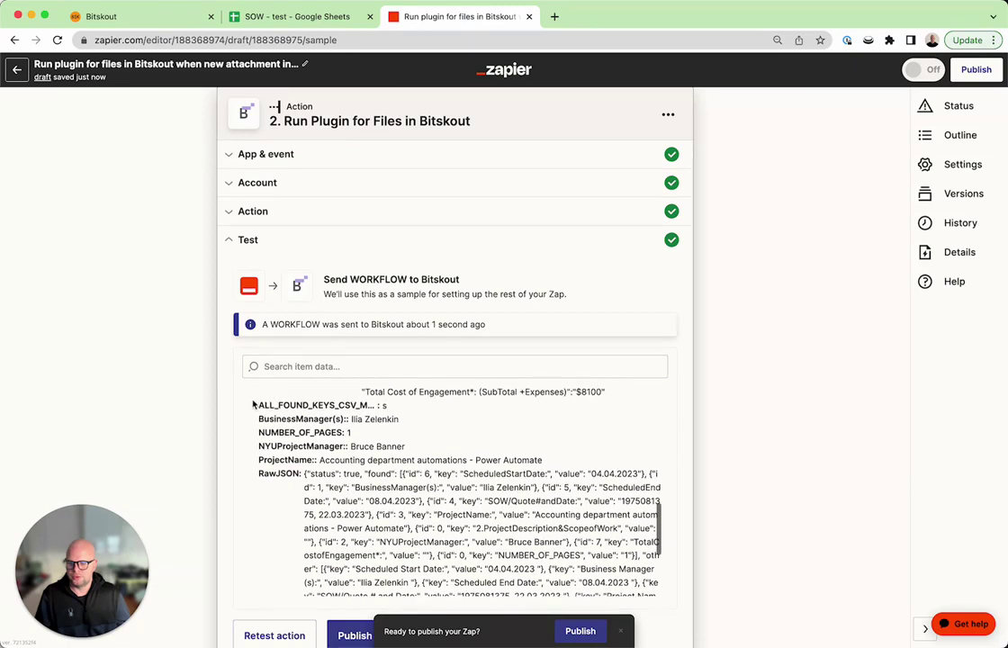
scroll(278, 420, down, 1)
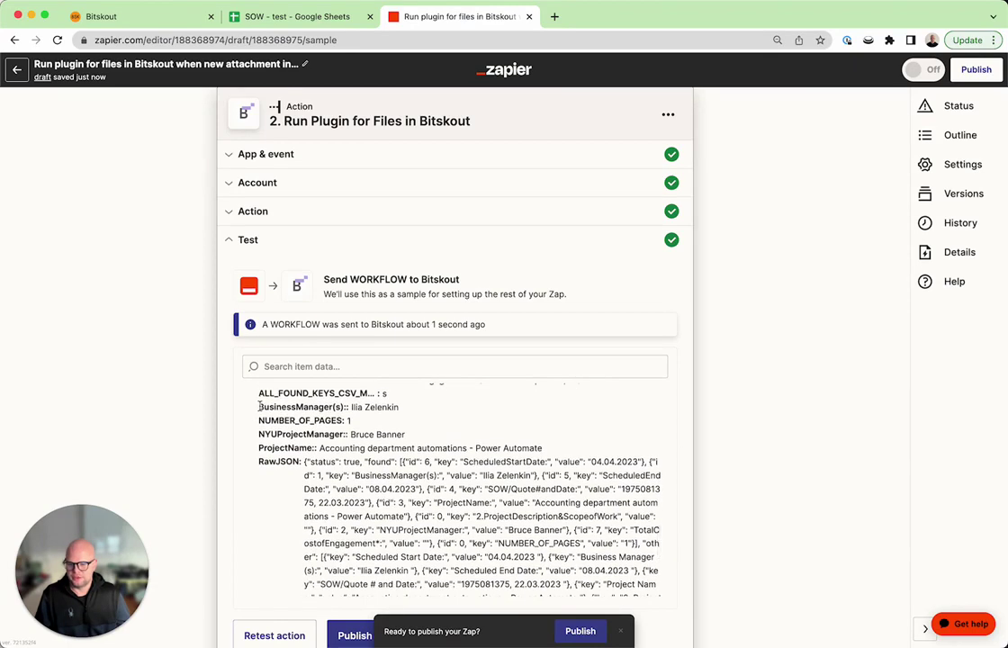
drag(258, 405, 418, 487)
scroll(418, 486, down, 1)
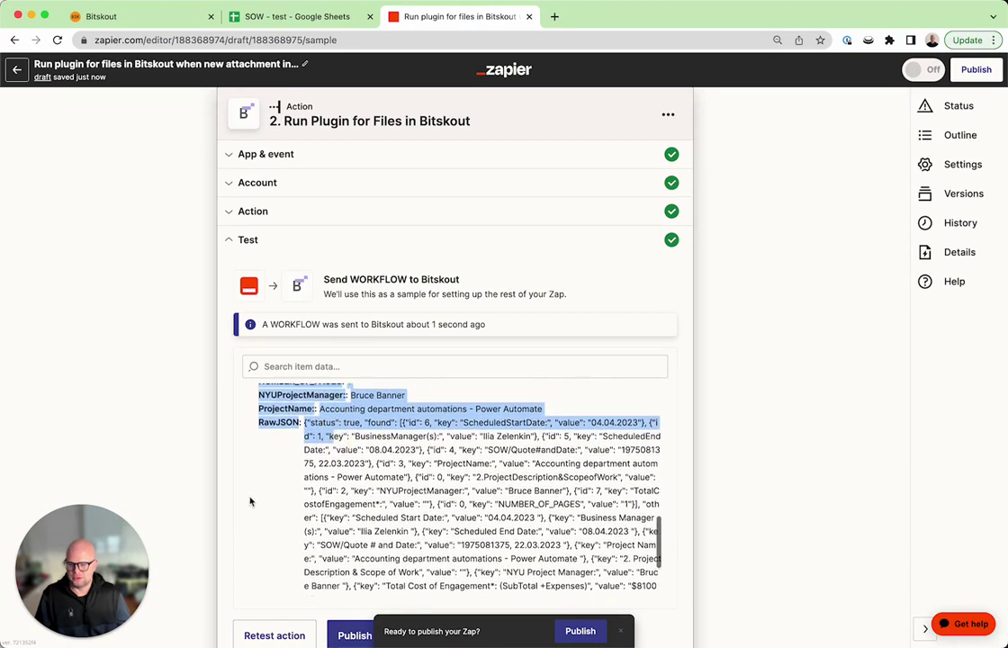
scroll(297, 432, down, 10)
scroll(523, 536, down, 3)
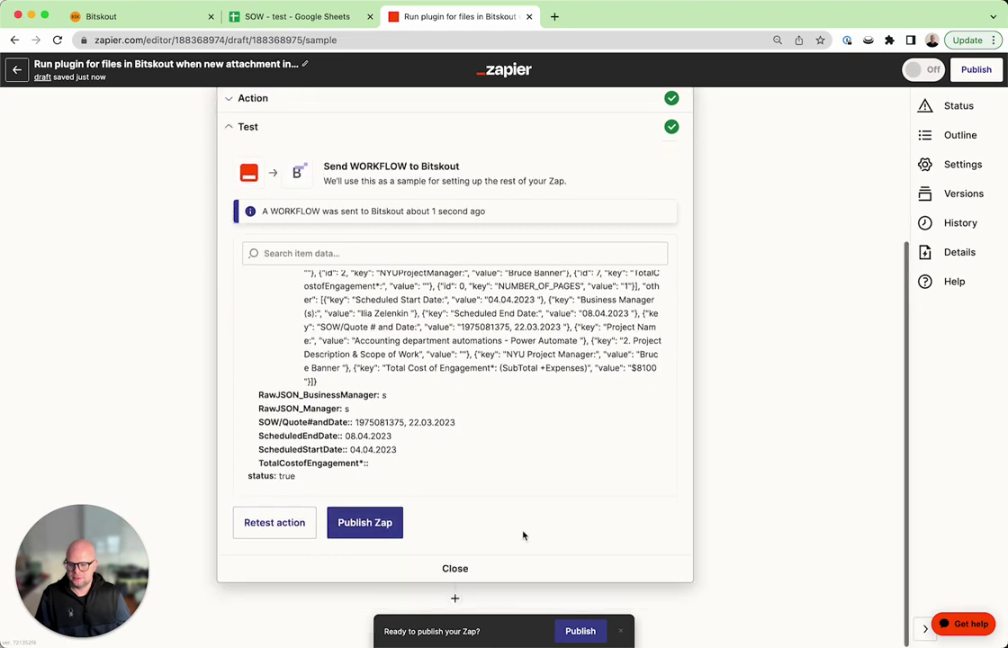
- Add a third step using Google Sheets with the Create Spreadsheet Row event, and proceed with the connected account
click(454, 600)
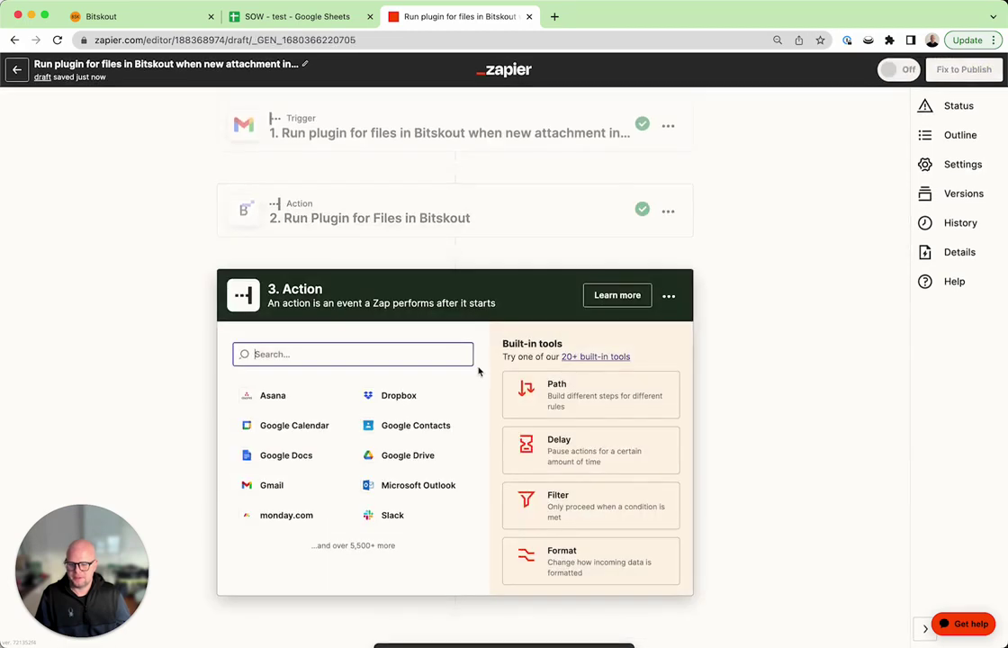
text(S)
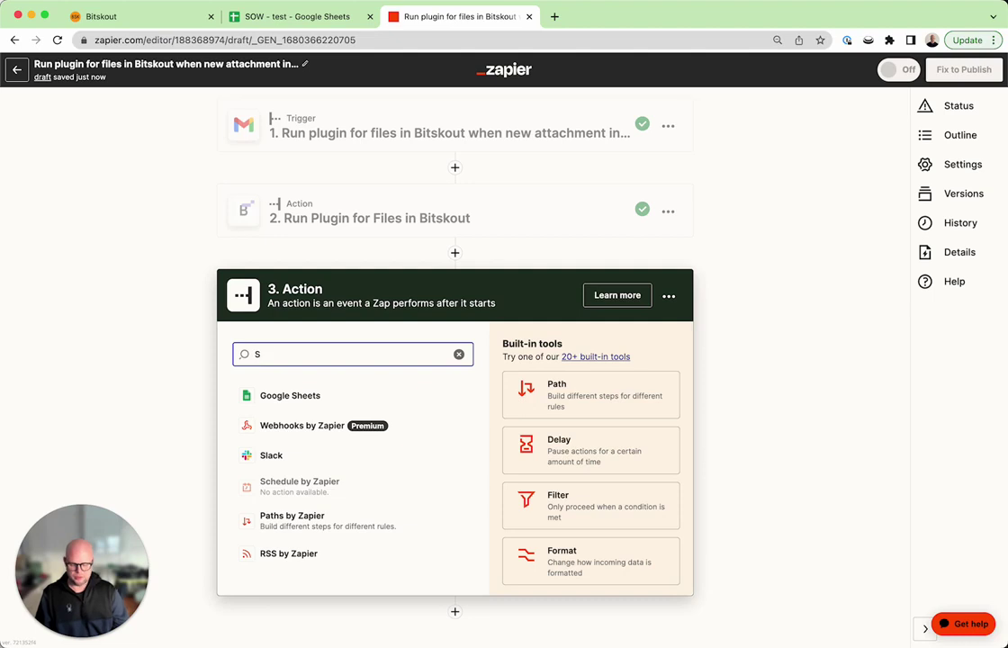
click(358, 394)
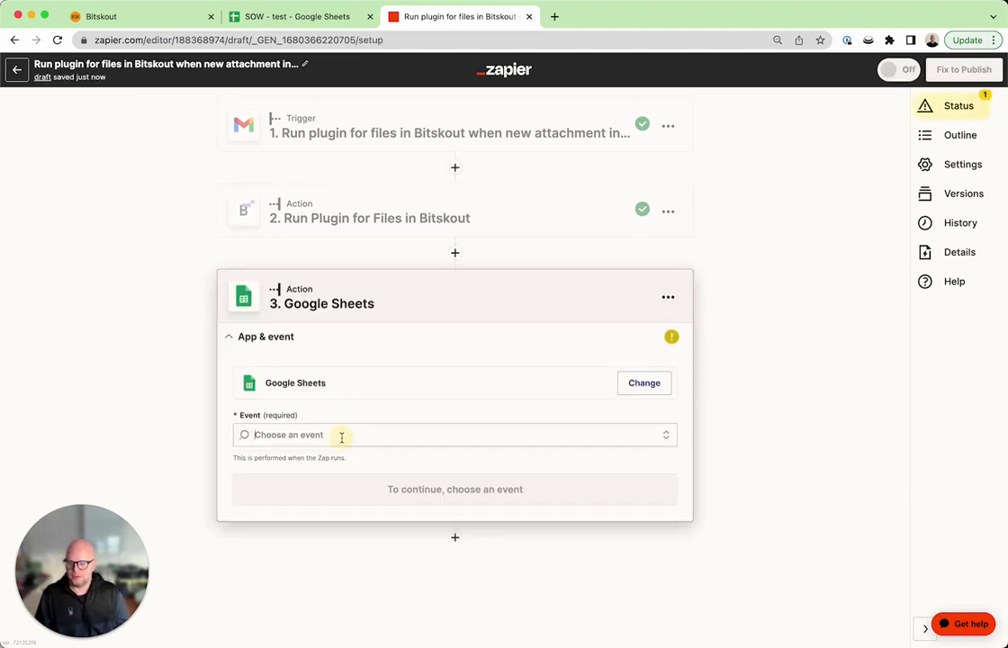
click(342, 437)
click(345, 520)
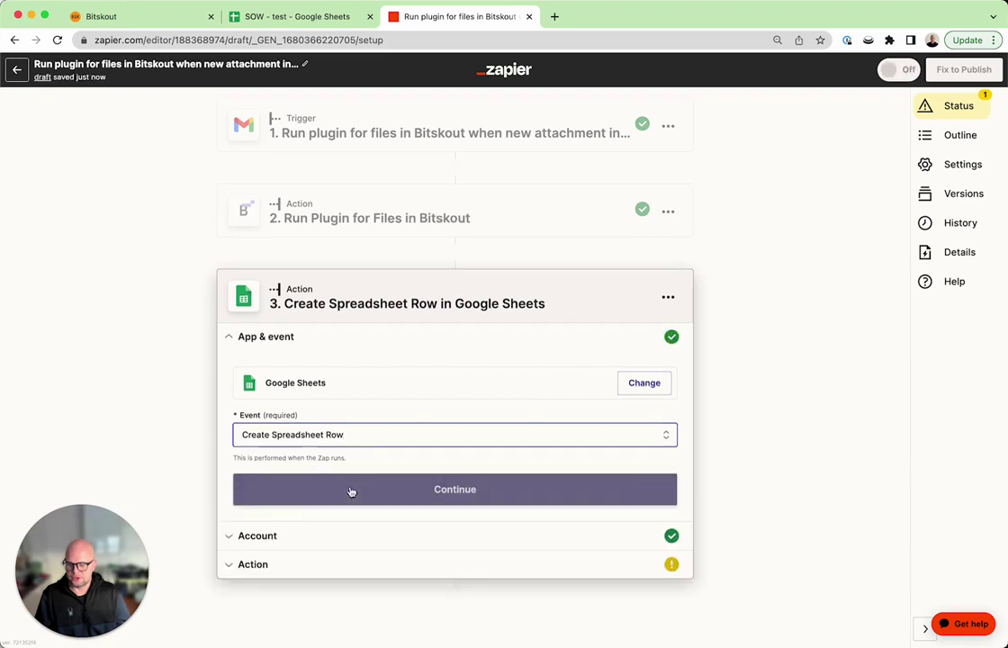
click(373, 497)
click(251, 491)
- Set the new row's destination to Sheet1 of the "SOW - test" spreadsheet in My Google Drive
click(316, 394)
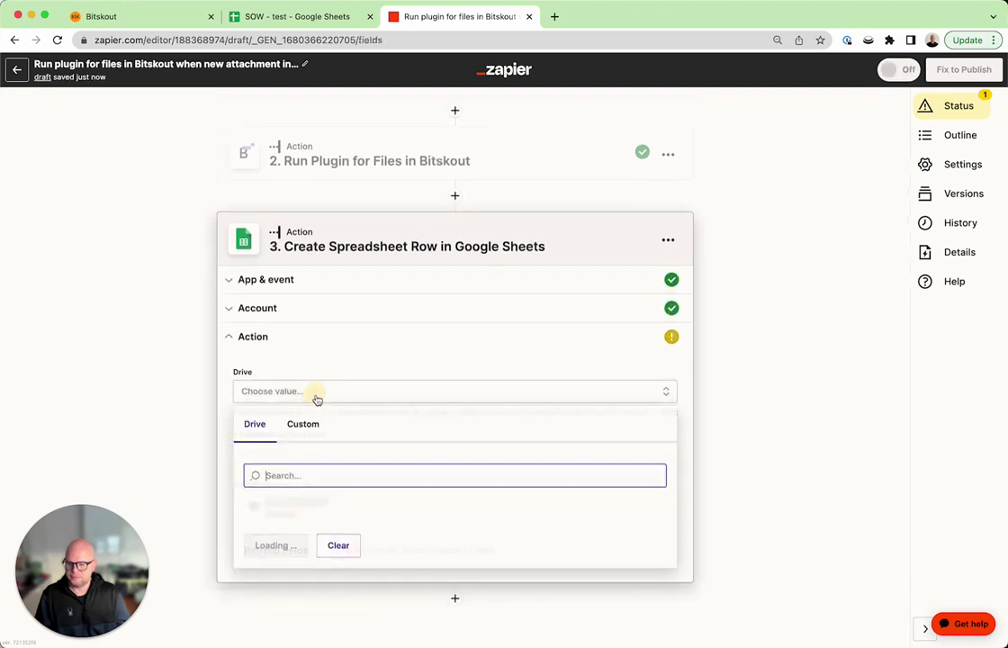
click(268, 505)
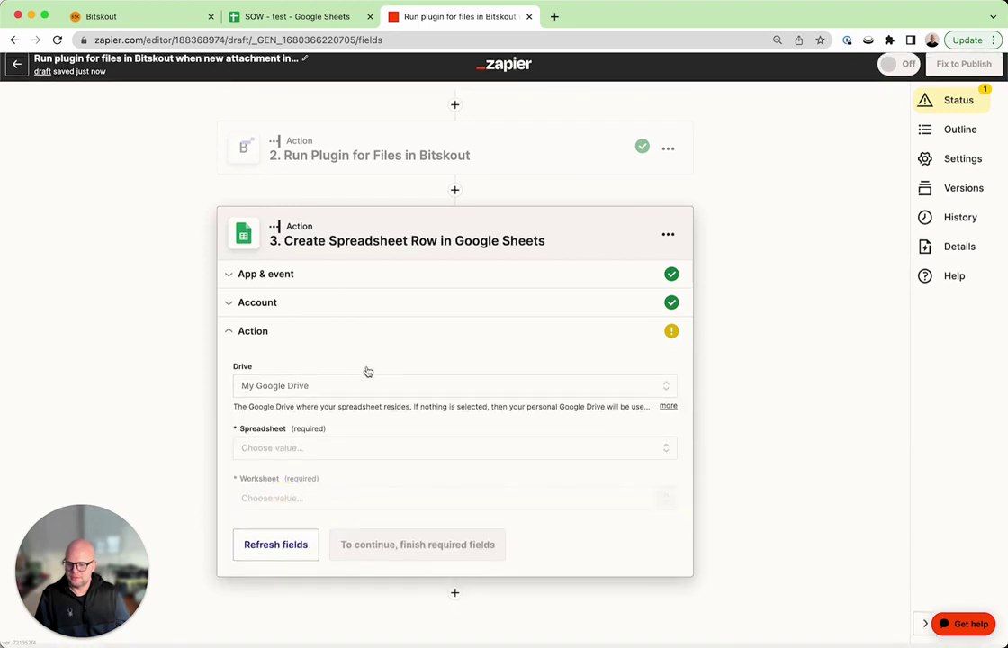
click(315, 450)
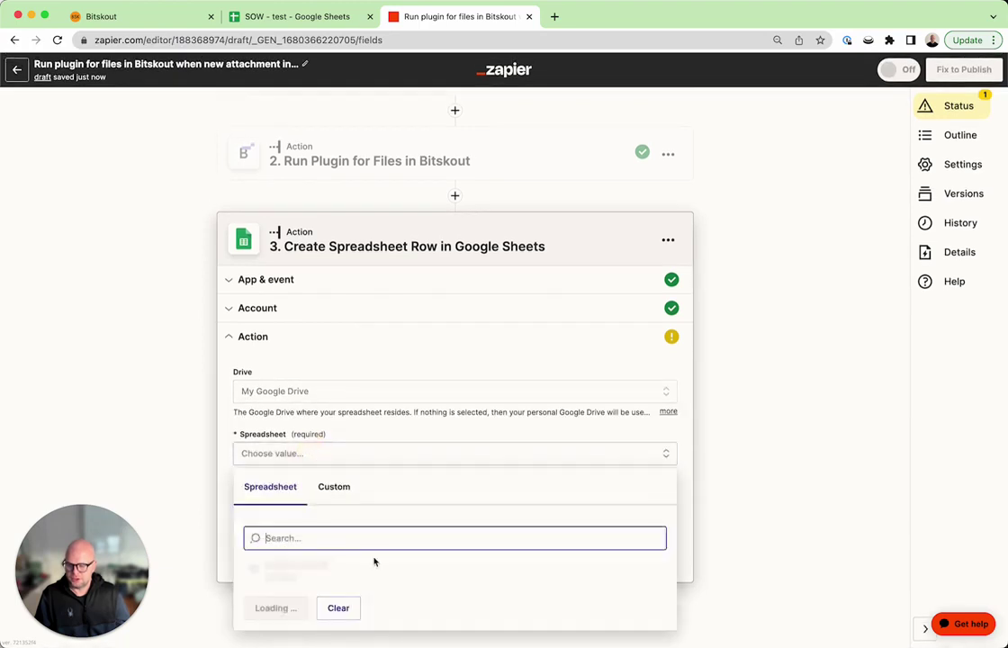
click(362, 575)
click(527, 510)
click(280, 620)
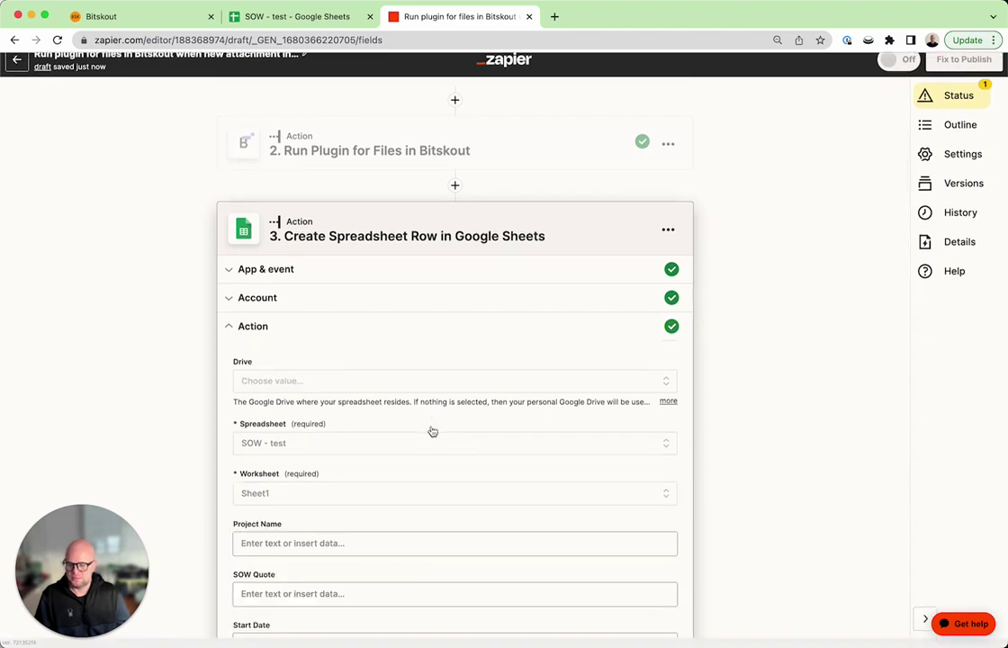
- Map the Project Name column to the Bitskout step's Outputs Project Name
scroll(432, 430, down, 5)
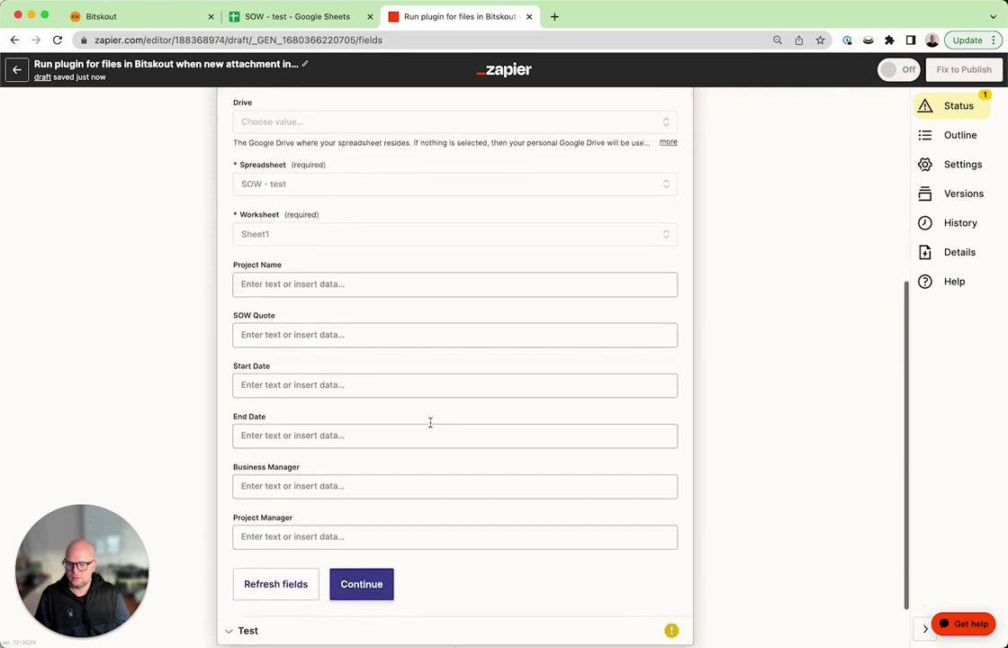
click(292, 231)
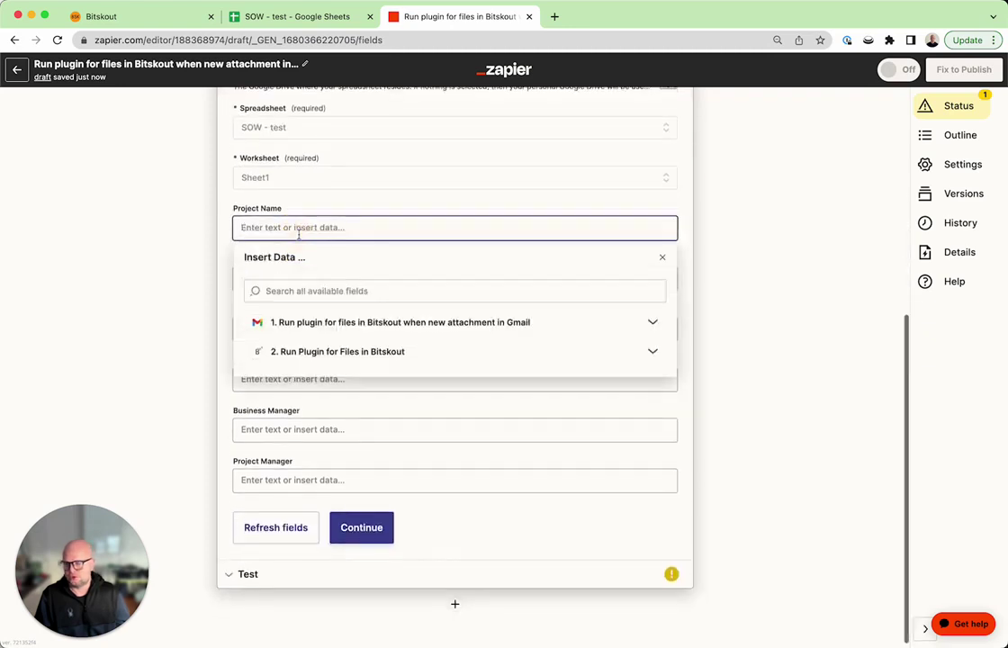
click(650, 353)
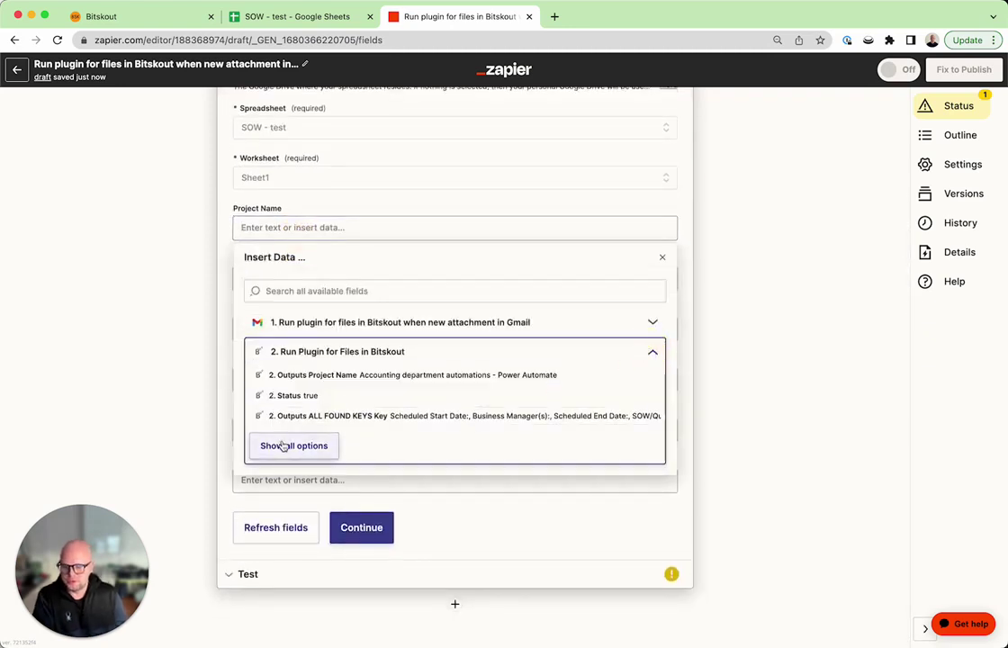
click(372, 379)
click(243, 259)
- Map the SOW Quote column to the Bitskout step's Outputs SOW Quote And Date
click(301, 270)
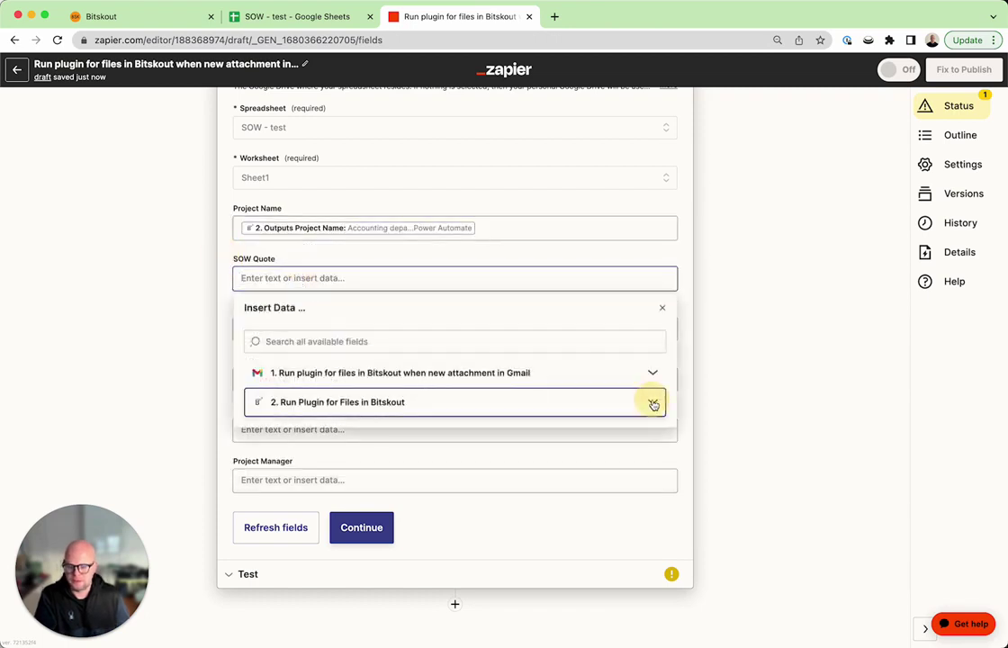
click(652, 402)
click(309, 506)
scroll(320, 482, down, 3)
click(320, 564)
click(231, 339)
- Map the Start Date column to the Bitskout step's Outputs Scheduled Start Date
click(315, 322)
click(650, 448)
click(293, 537)
scroll(371, 513, down, 3)
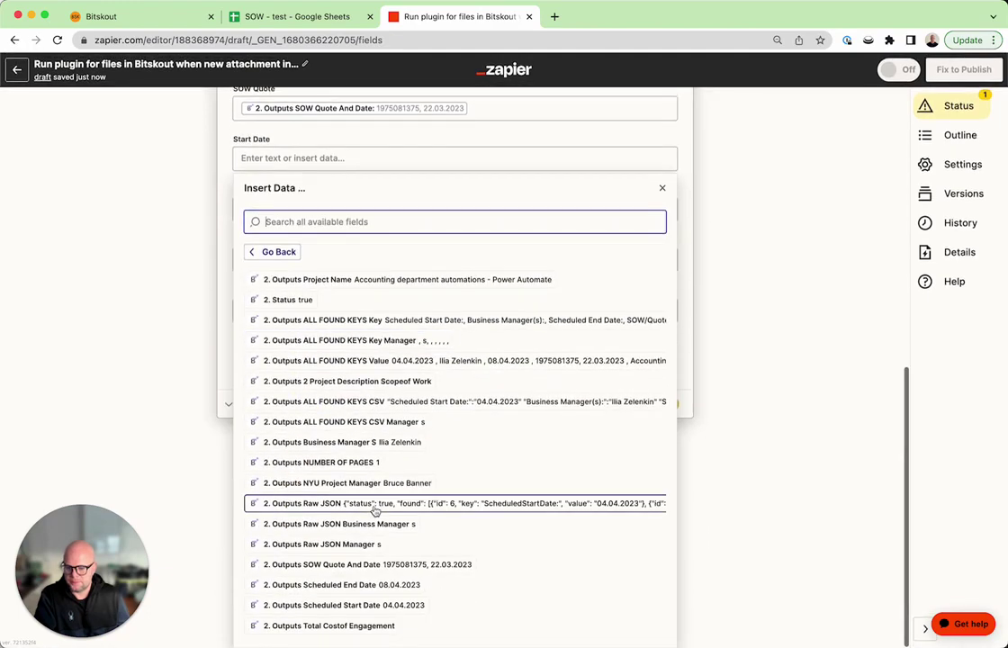
click(373, 606)
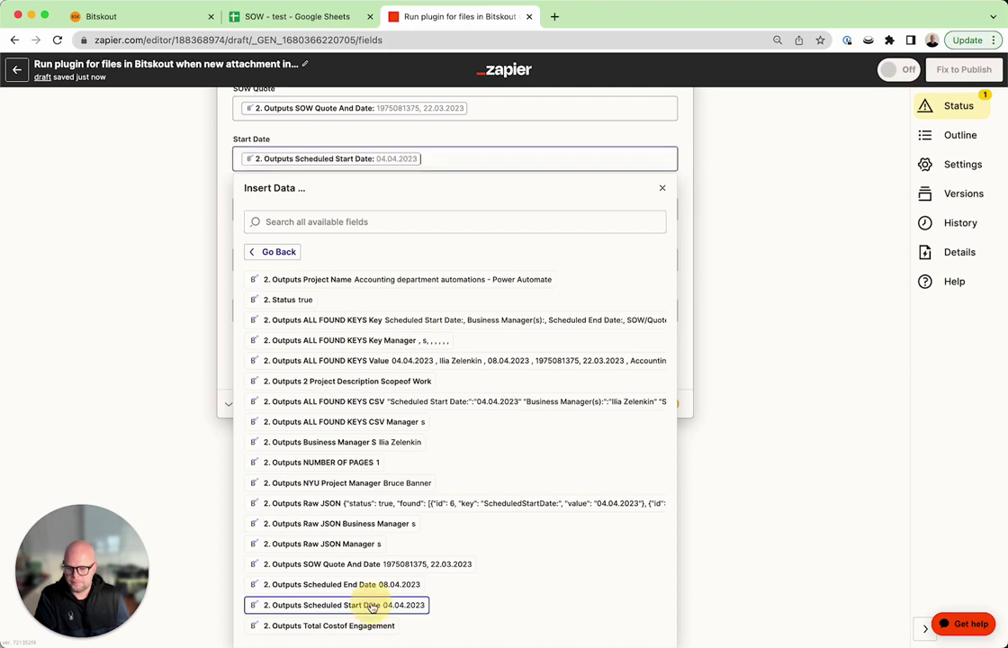
- Map the End Date column to the Bitskout step's Outputs Scheduled End Date
click(227, 314)
click(317, 374)
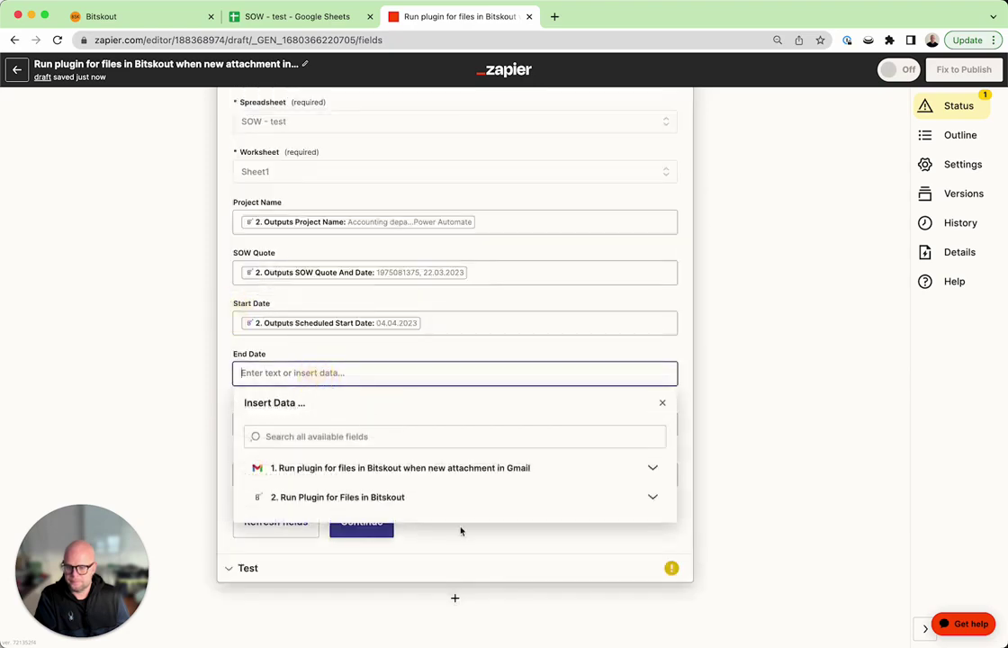
click(416, 506)
click(321, 590)
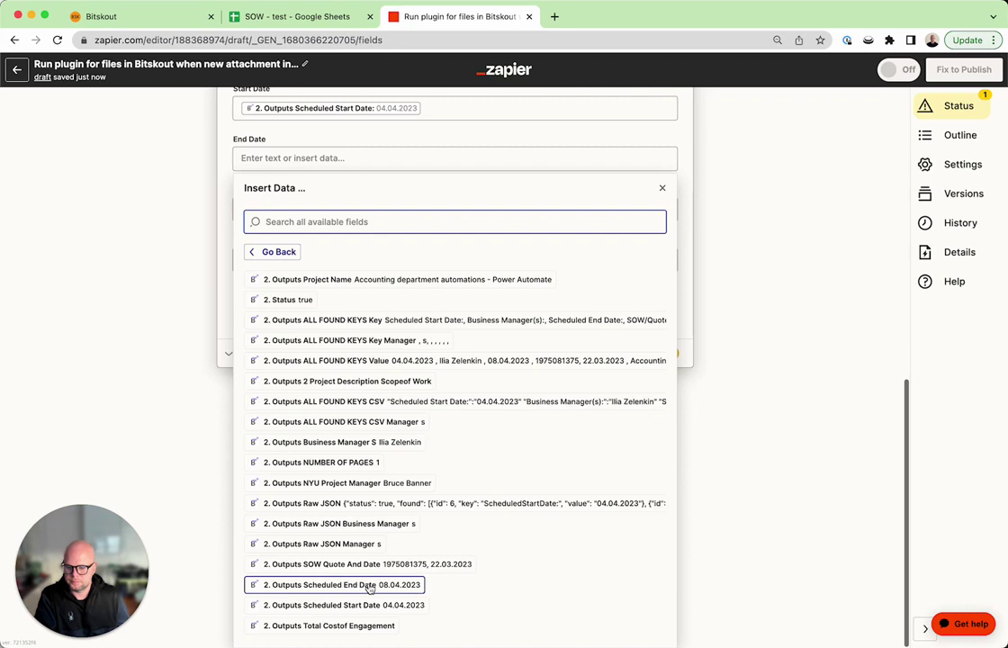
click(371, 586)
click(227, 304)
- Map the Business Manager column to the Bitskout step's Outputs Business Manager S
click(357, 421)
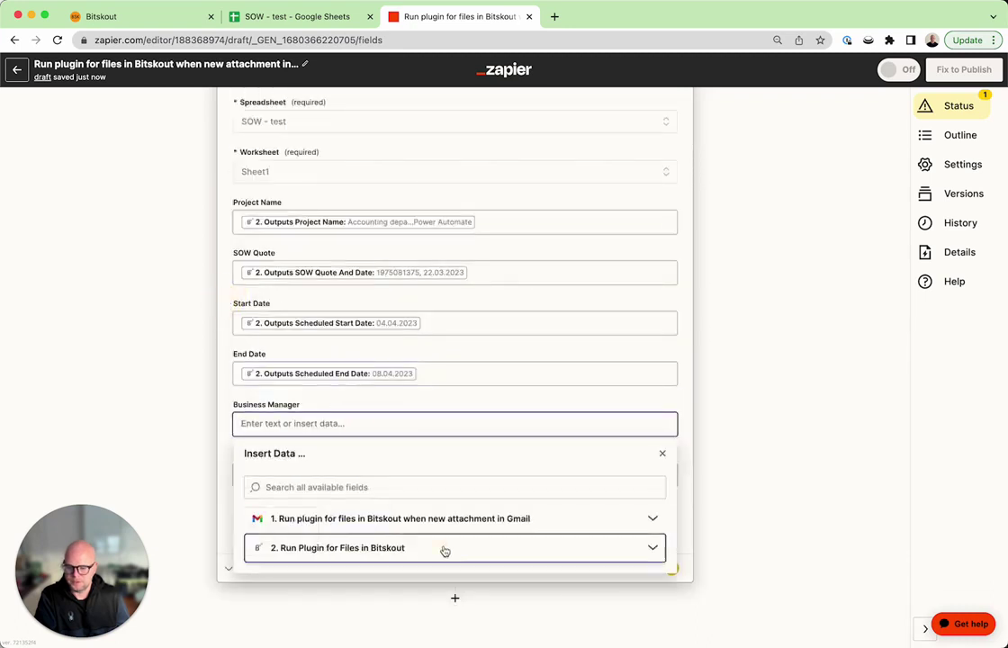
click(445, 551)
click(305, 625)
scroll(368, 577, down, 2)
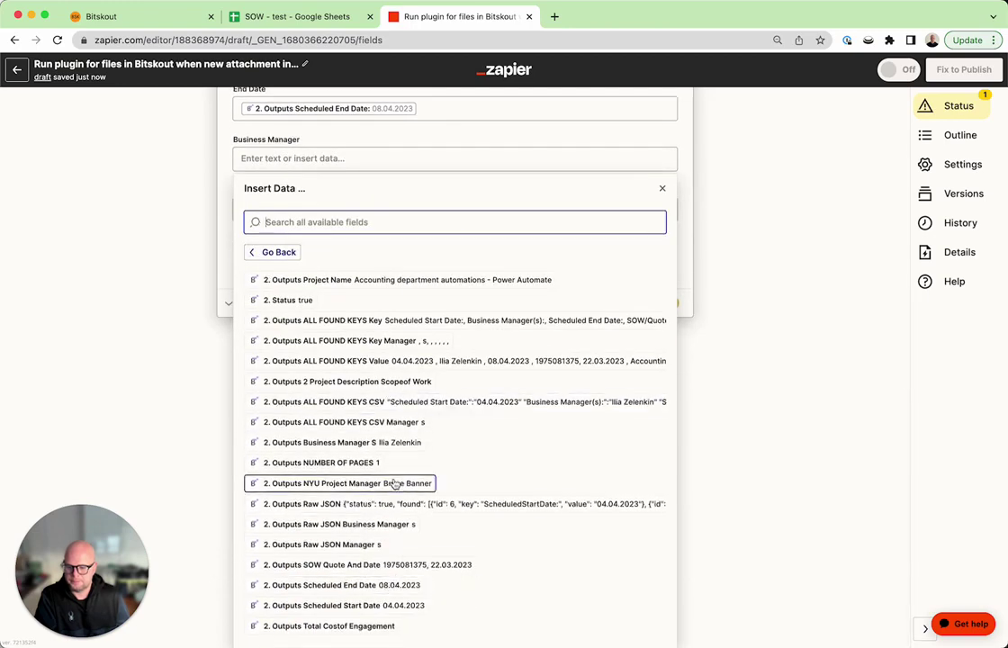
click(387, 443)
click(228, 237)
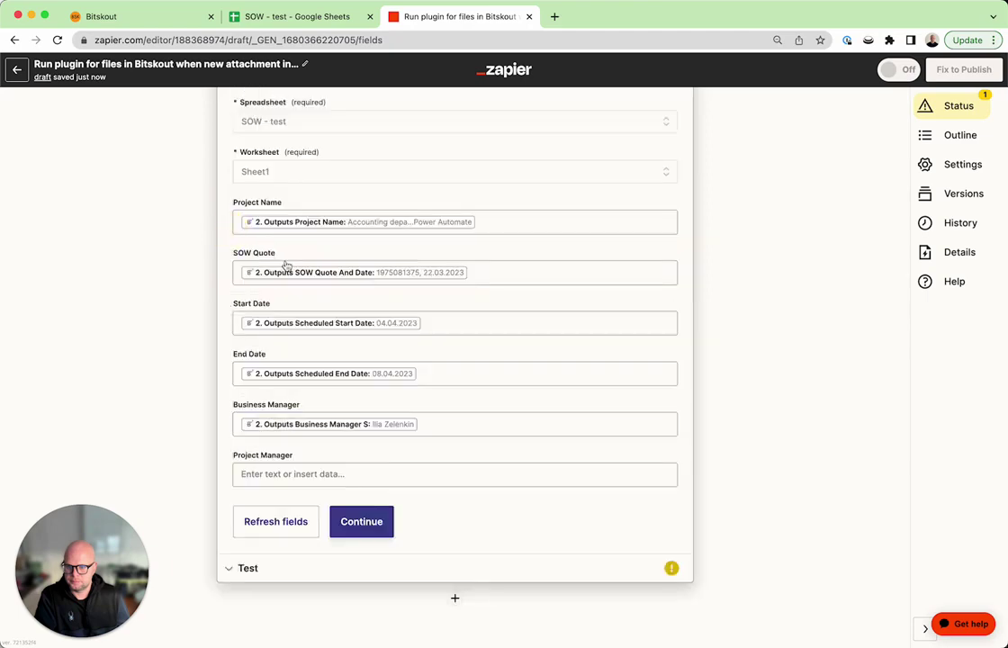
- Map the Project Manager column to the Bitskout step's Outputs NYU Project Manager
click(279, 475)
click(359, 600)
click(317, 619)
scroll(338, 580, down, 3)
scroll(339, 587, down, 2)
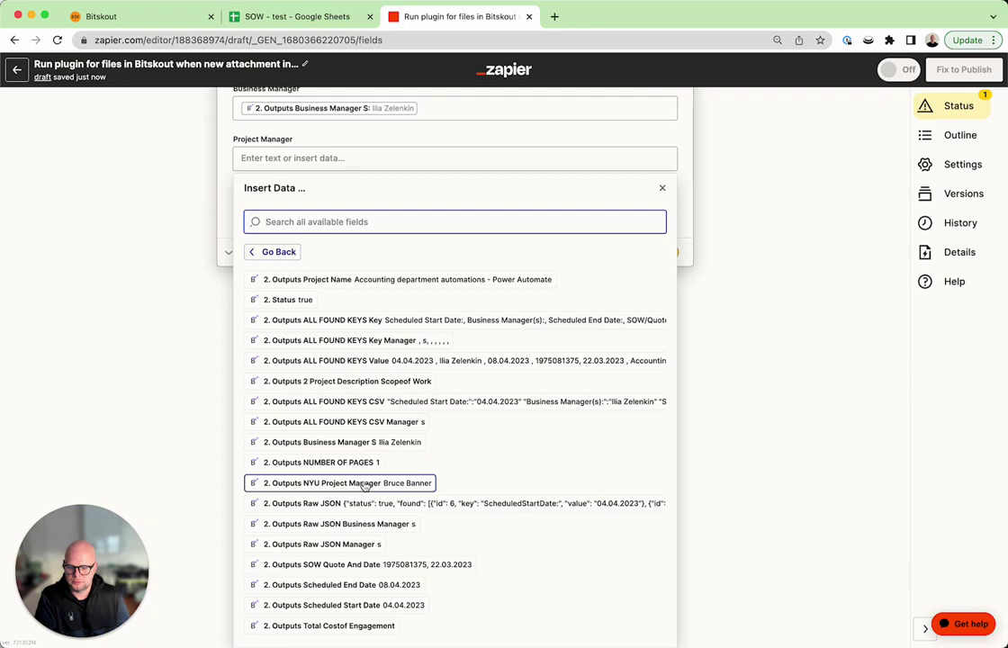
click(365, 484)
click(683, 214)
- Test the Create Spreadsheet Row action with the mapped columns and check the new row in the "SOW - test" Google Sheet
click(366, 529)
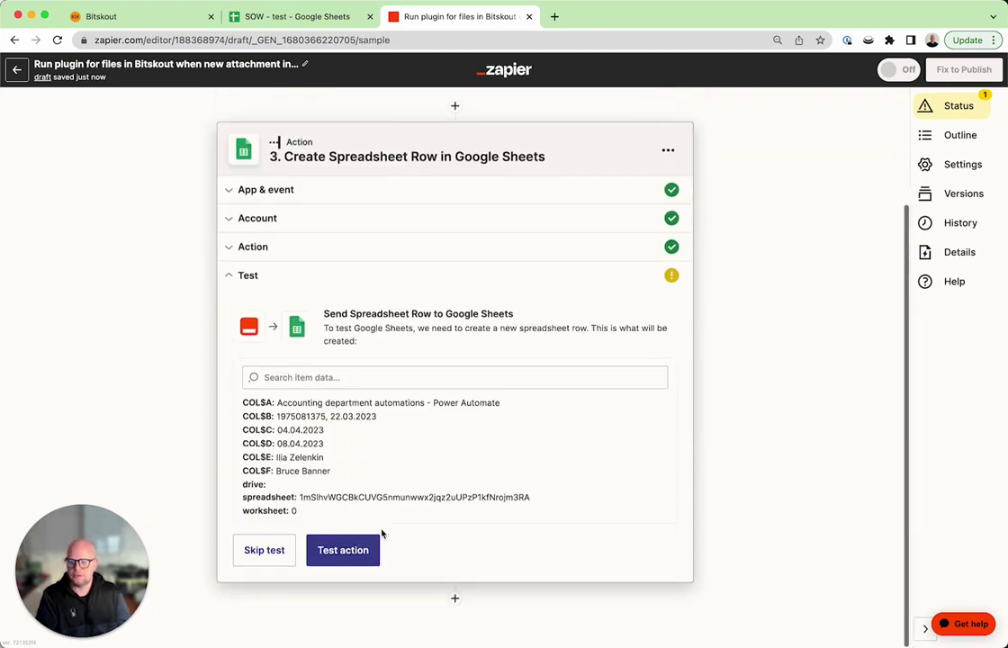
click(343, 551)
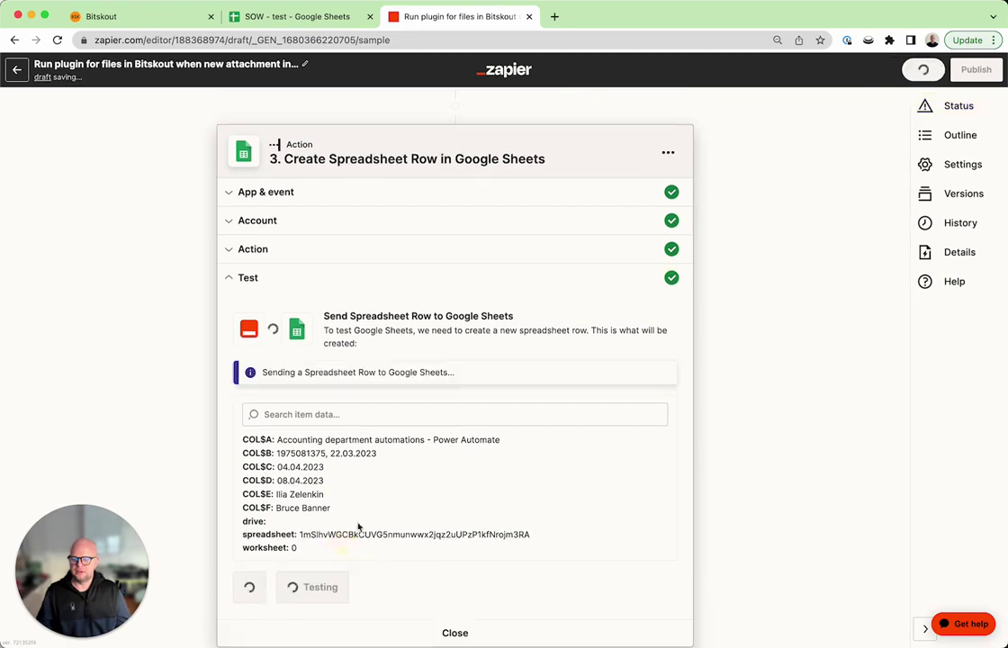
click(306, 17)
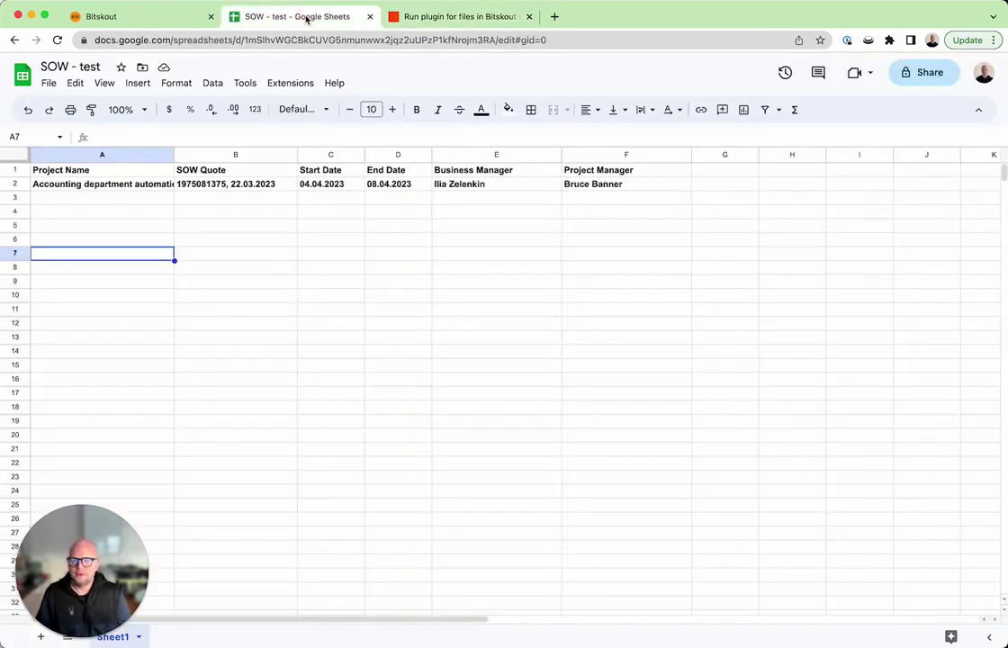
- Switch back to the Zapier editor and review the Zap's steps and the data sent by the Google Sheets test
click(437, 18)
scroll(365, 278, down, 1)
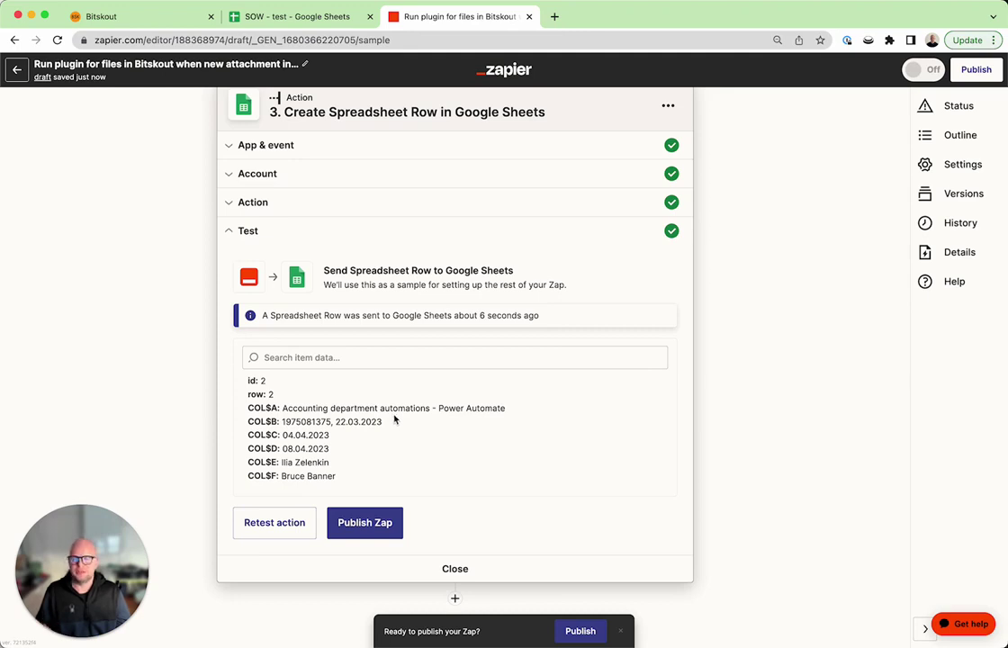
scroll(384, 365, up, 3)
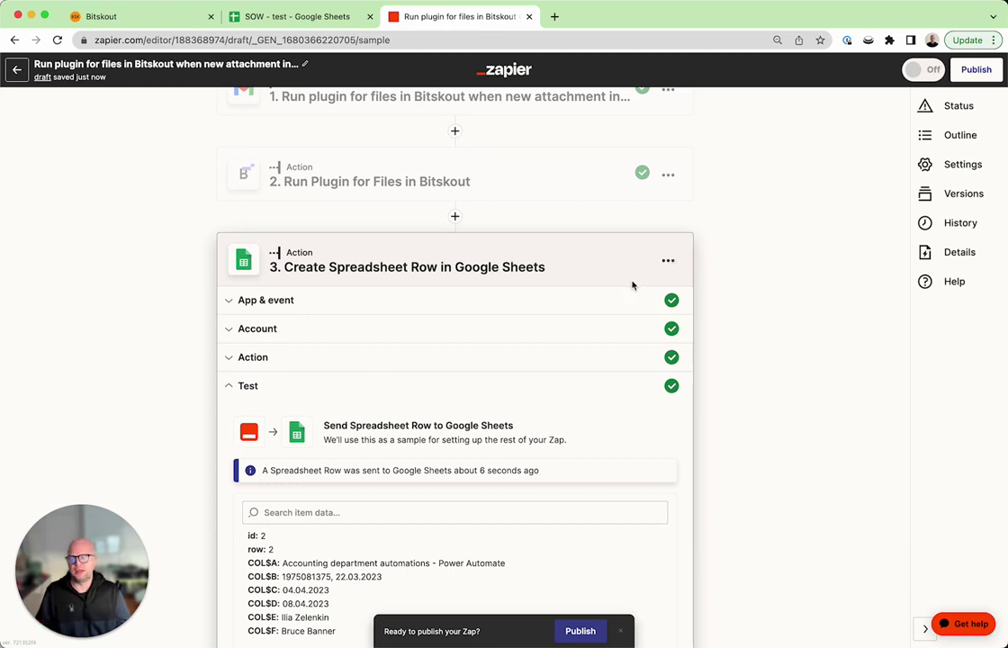
scroll(571, 299, down, 3)
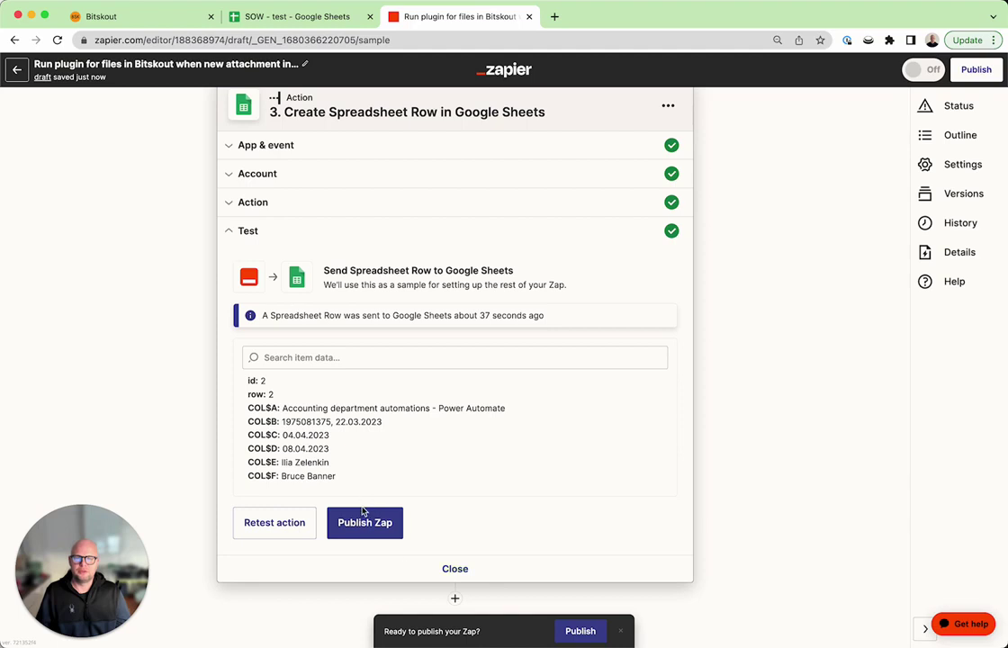